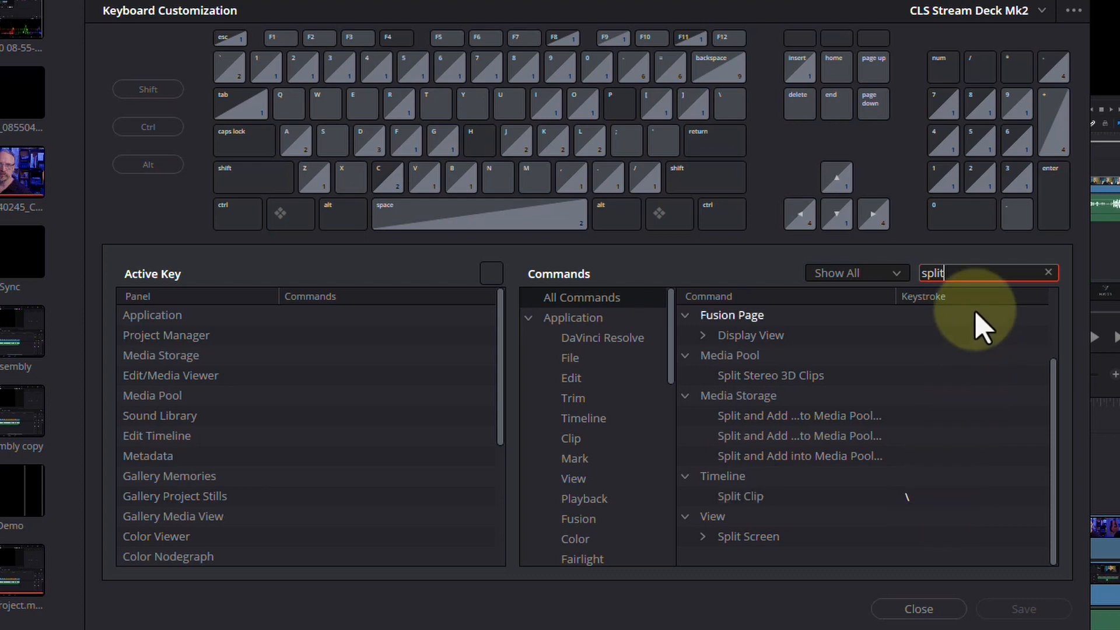
- Search the commands for "zoom" and examine the keystrokes assigned to Zoom In and Zoom Out in the View group
key(BackSpace)
key(BackSpace)
key(BackSpace)
key(BackSpace)
key(BackSpace)
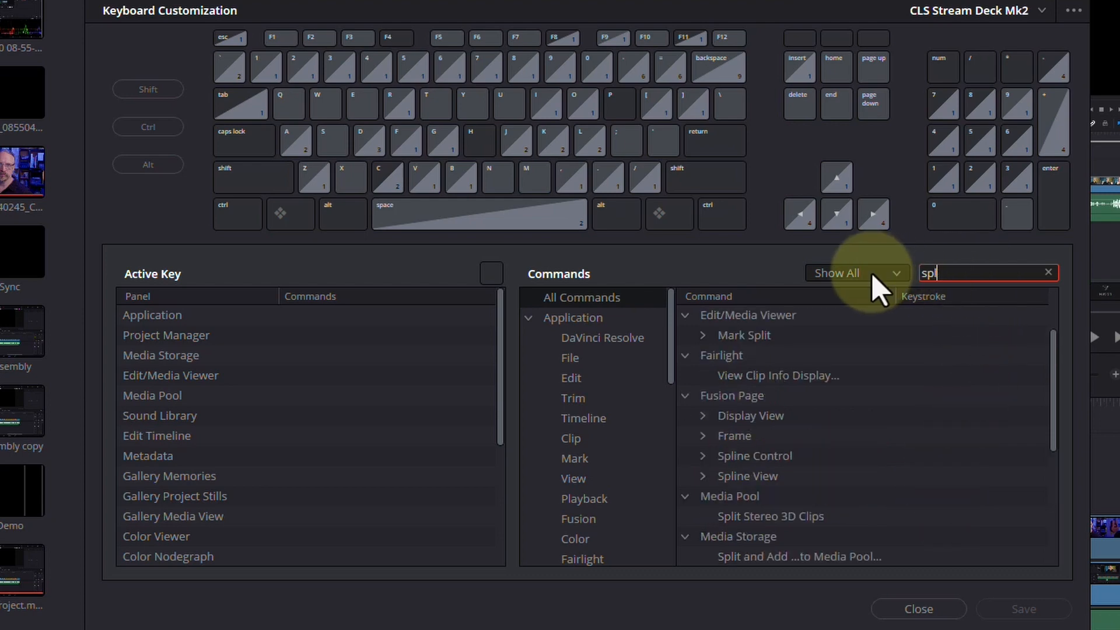
text(zoom)
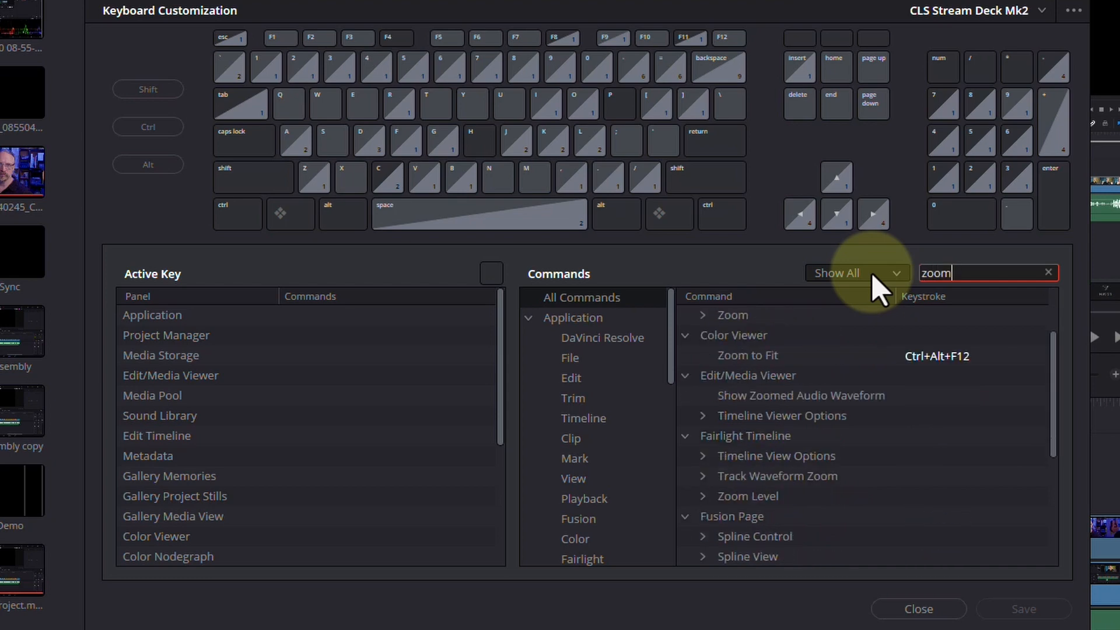
scroll(820, 540, down, 3)
scroll(823, 534, down, 1)
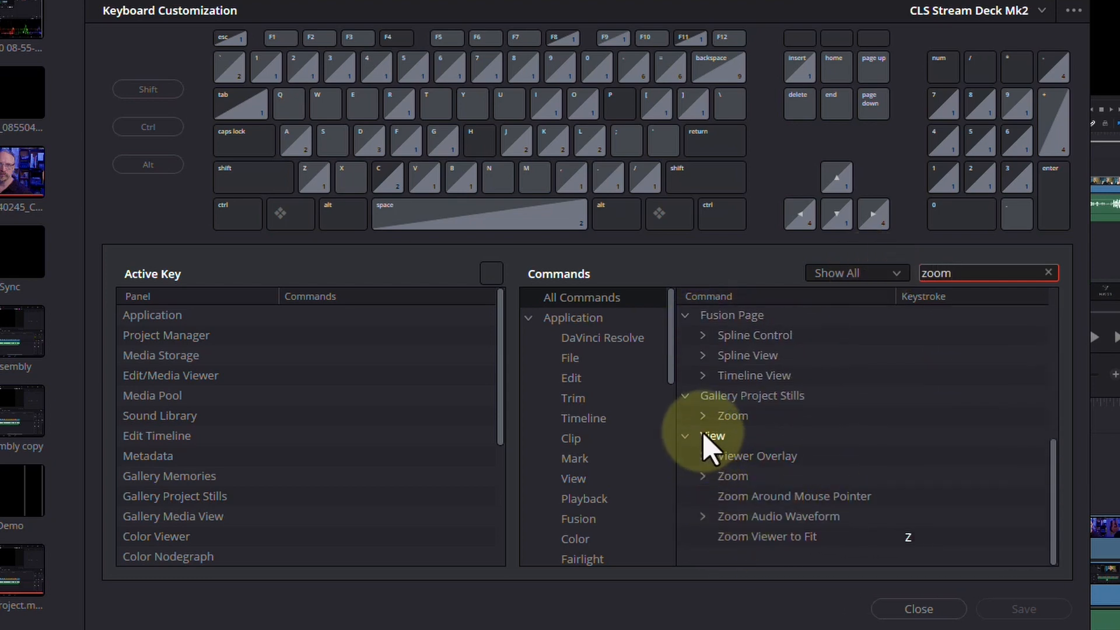
click(705, 477)
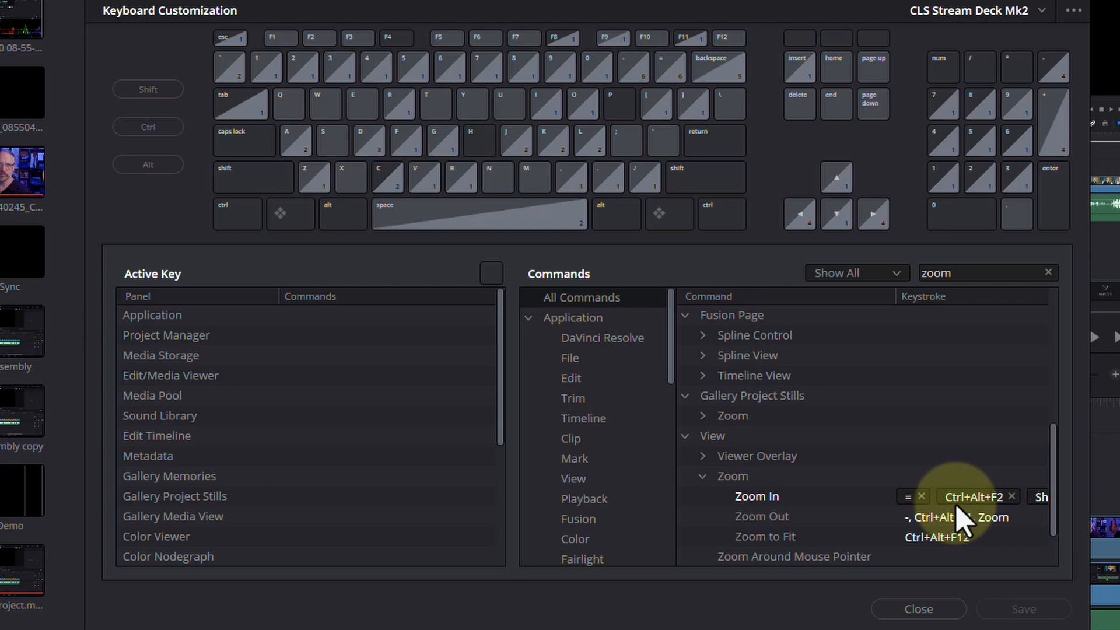
click(912, 518)
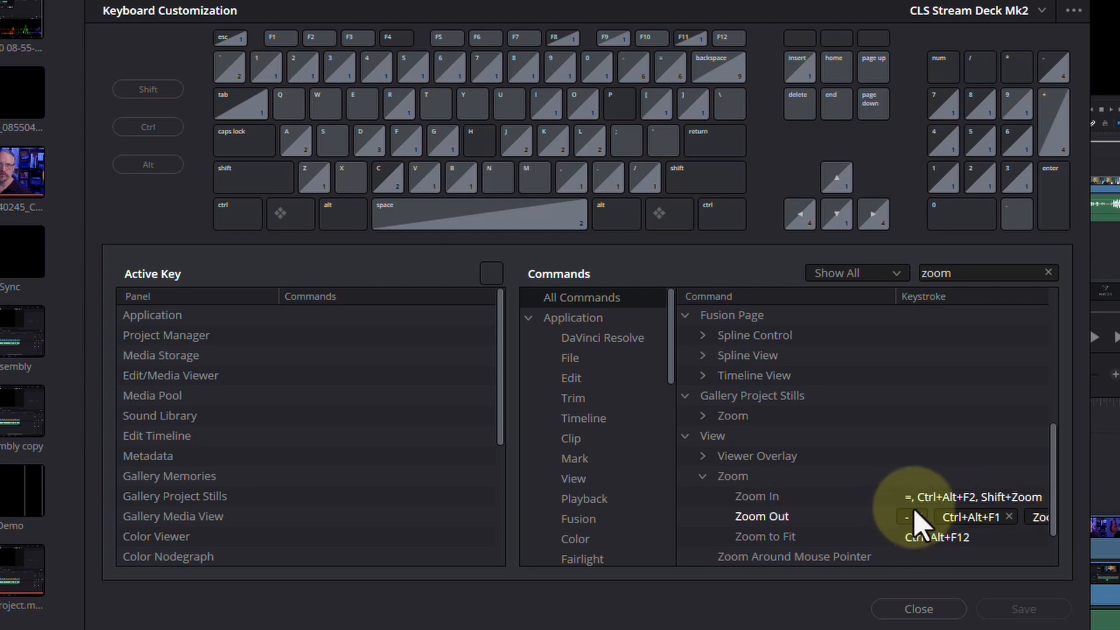
click(911, 497)
click(914, 523)
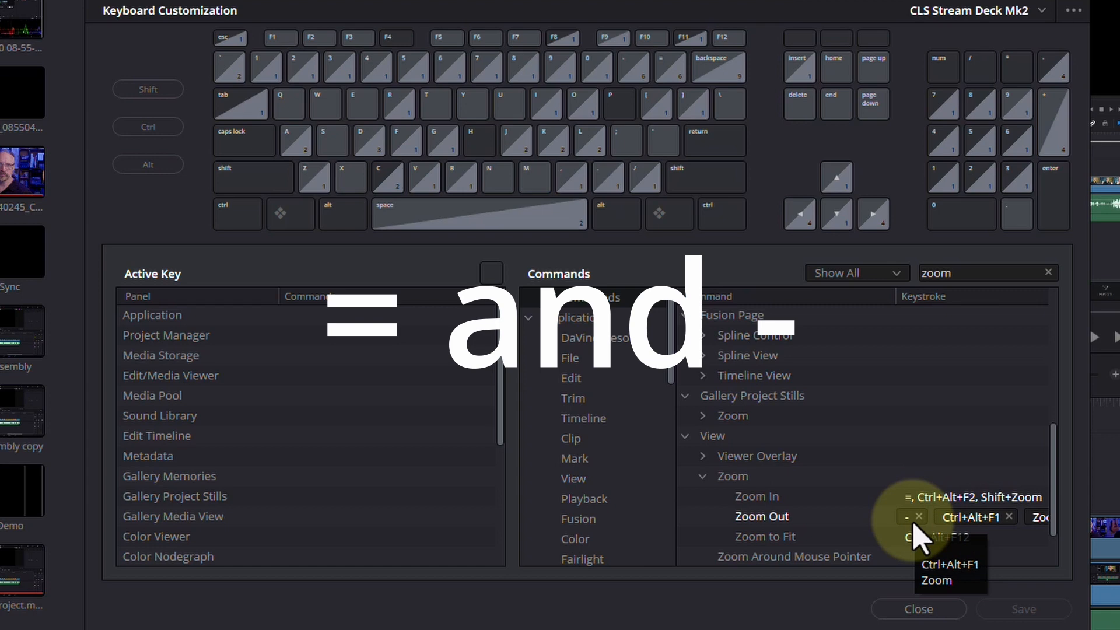
- Search the commands for "enable", check the keystrokes of Enable Clip, and close the keyboard customization
scroll(782, 315, up, 1)
click(964, 272)
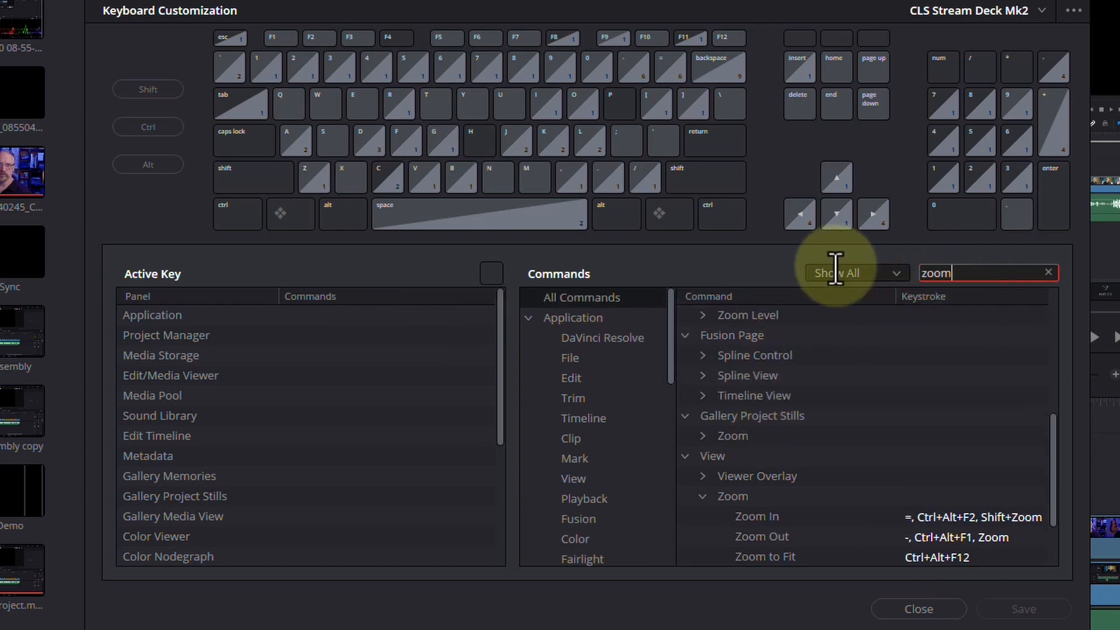
key(BackSpace)
key(BackSpace)
key(BackSpace)
text(enable)
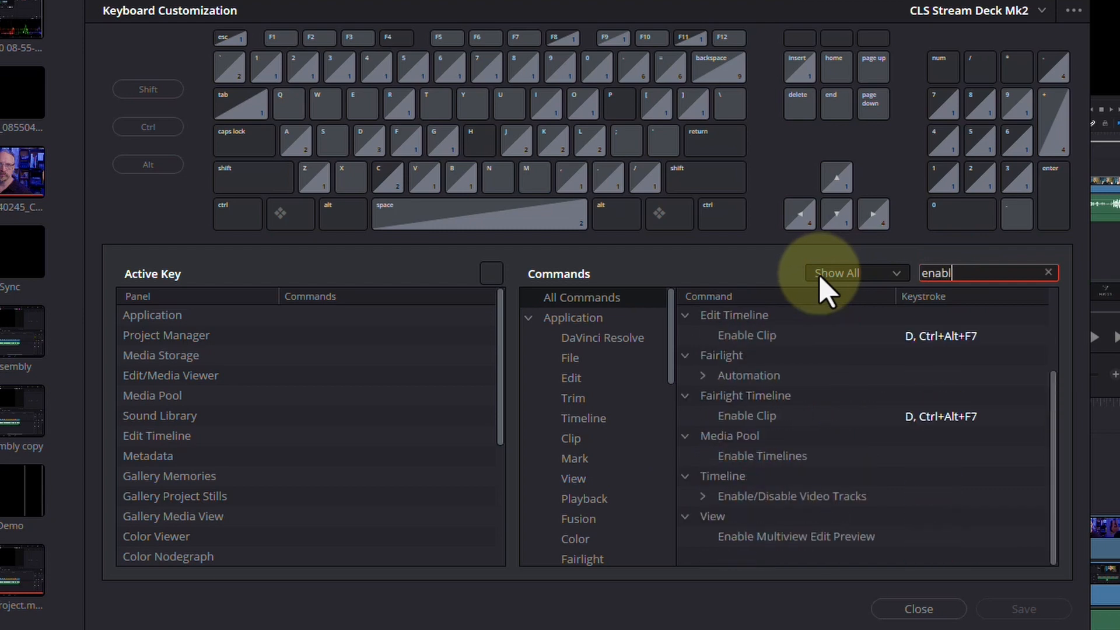
click(912, 337)
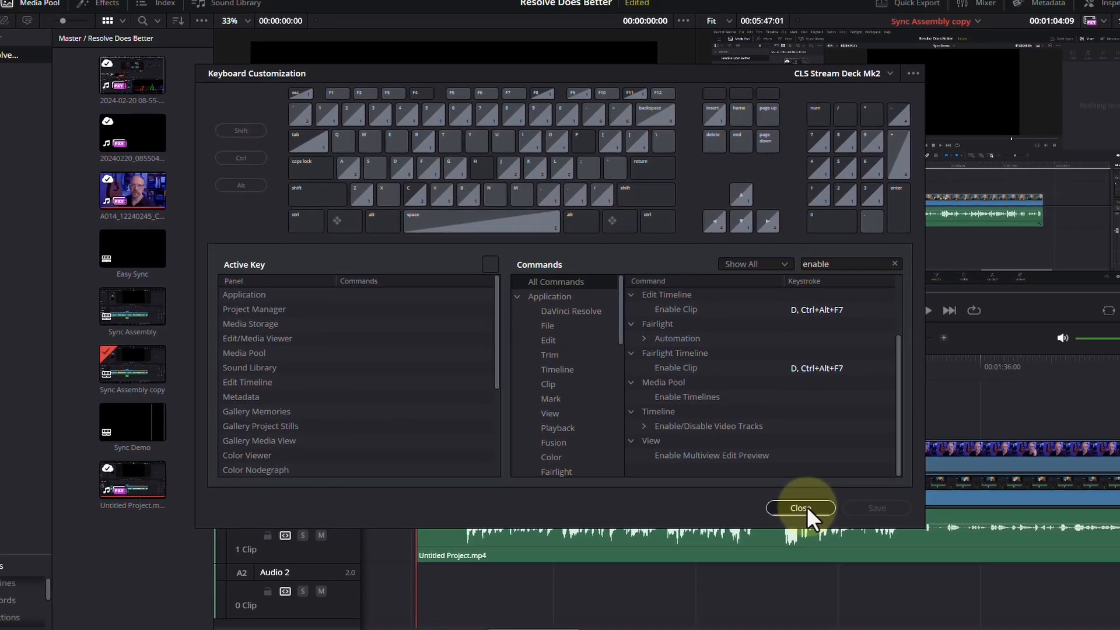
click(805, 508)
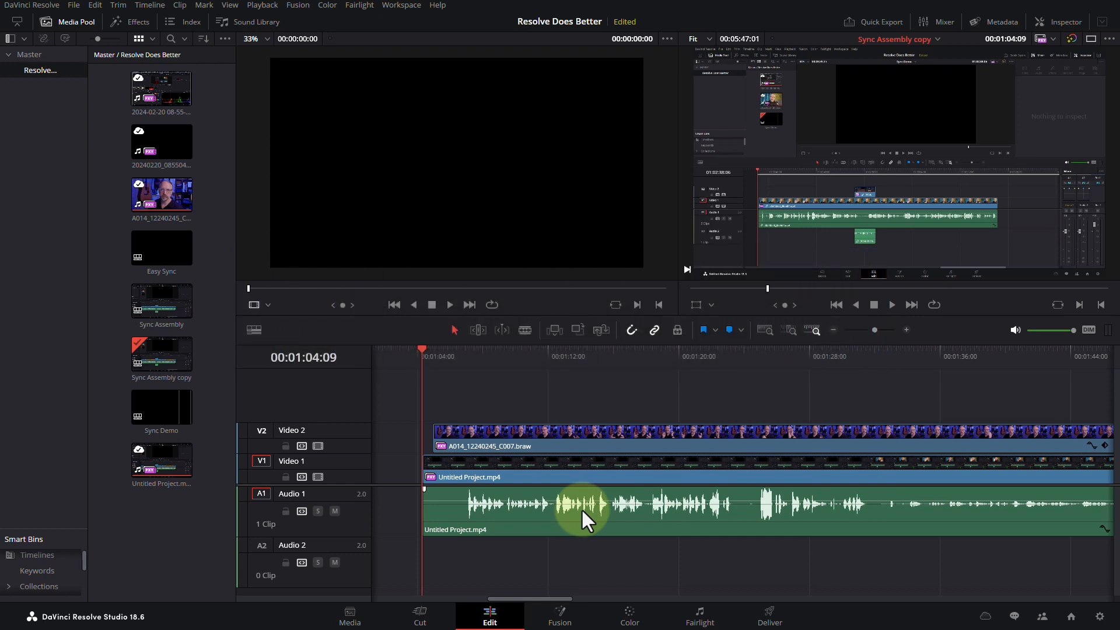
- Review the timeline from the start of the clips at normal and double speed, and stop playback past the loud clapping
key(l)
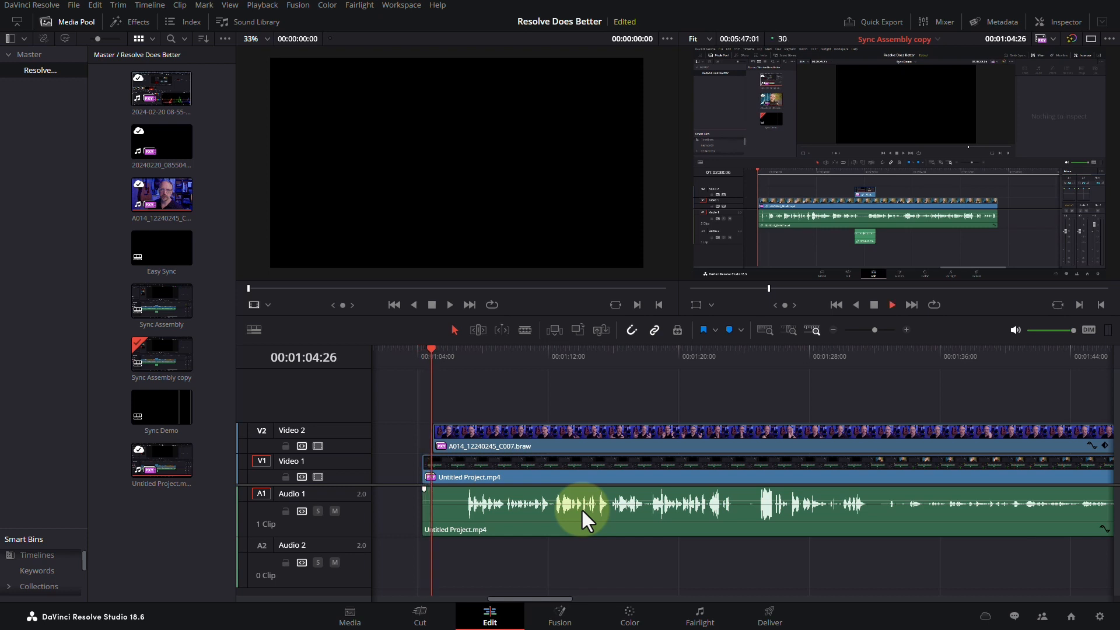
key(l)
key(l)
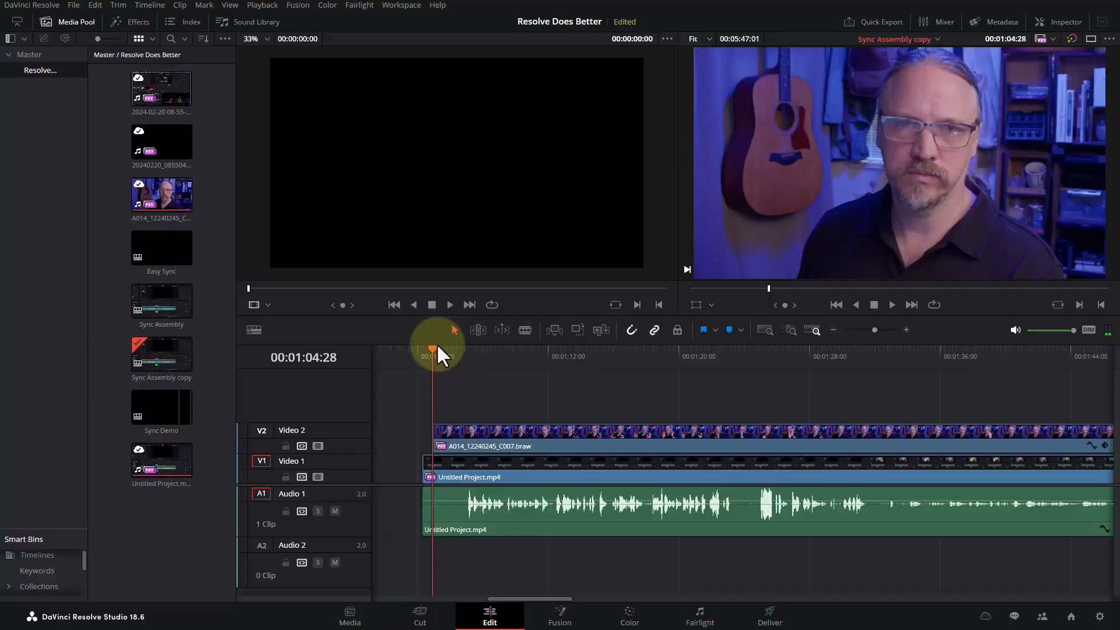
key(space)
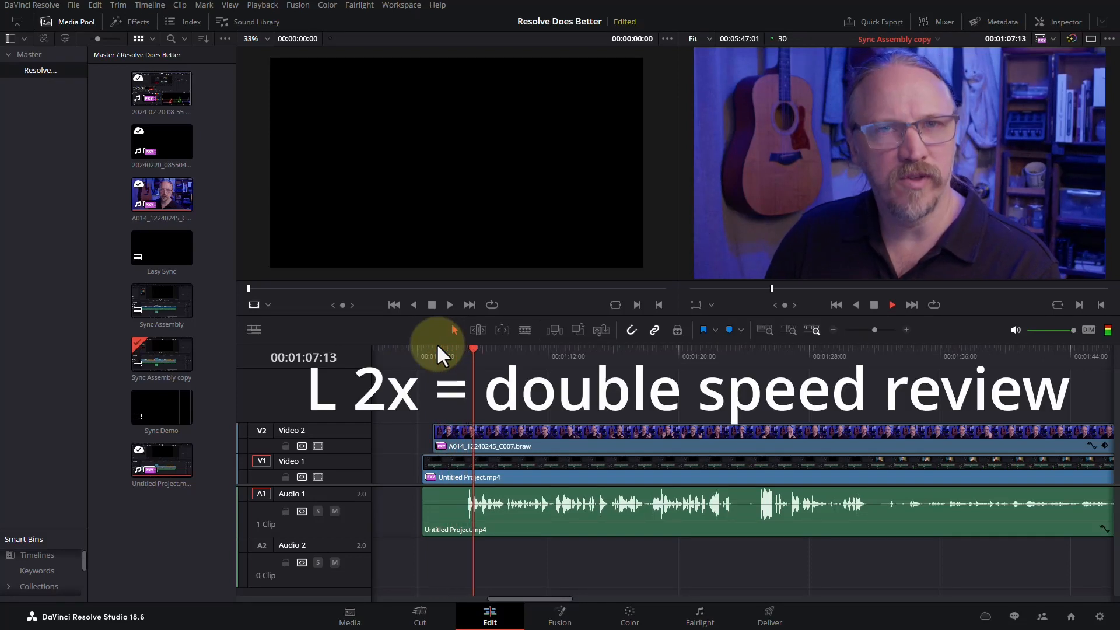
key(l)
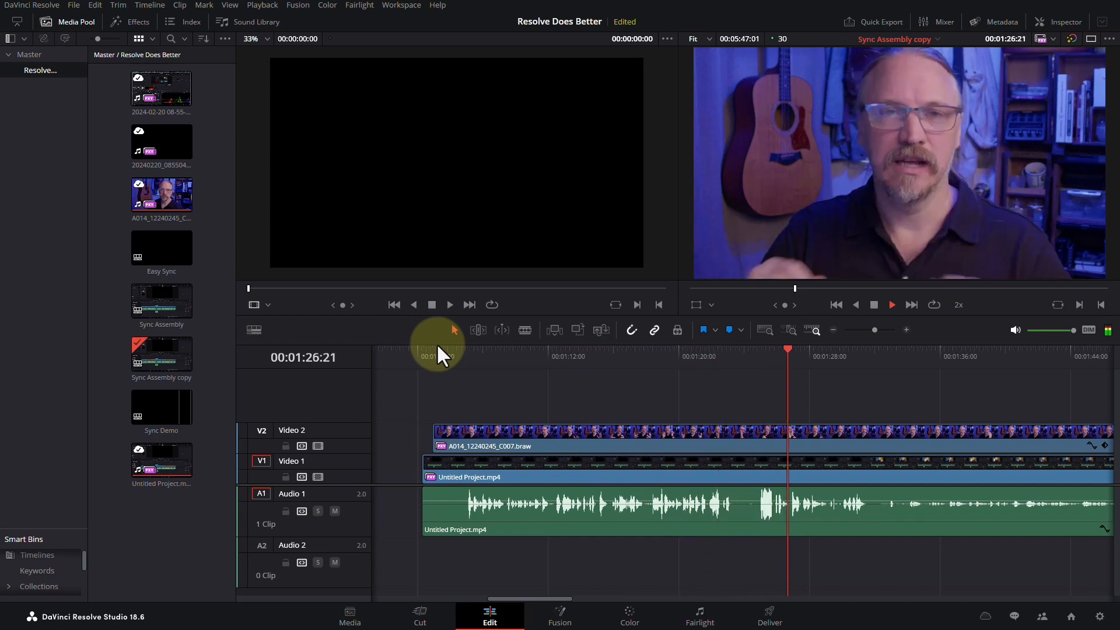
key(k)
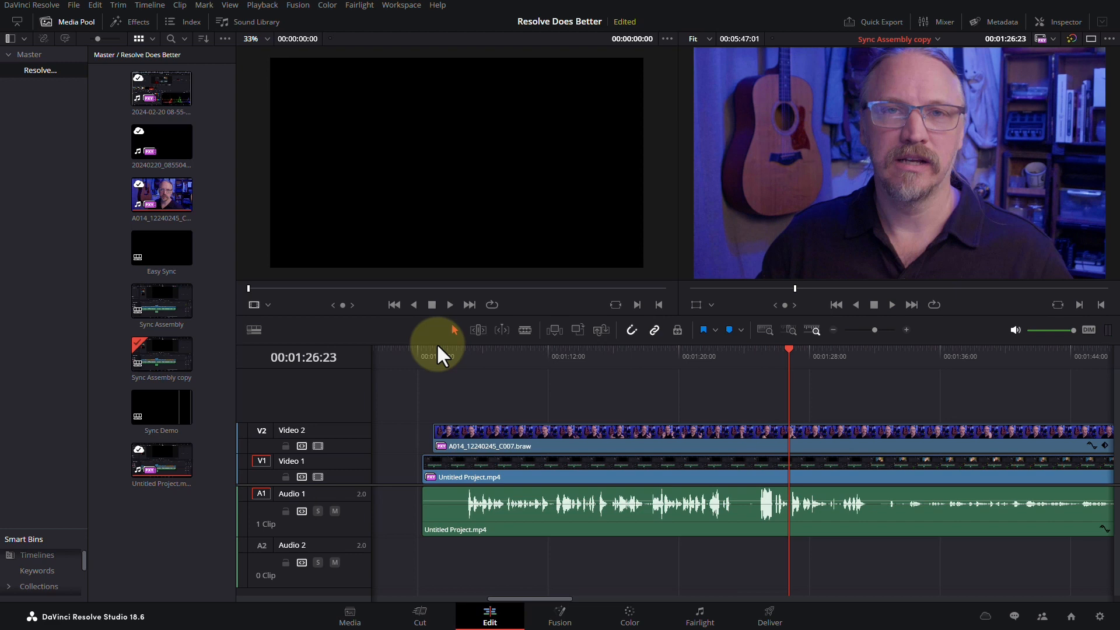
- Replay the passage from 00:01:21:28 and split the video and audio clips at 00:01:24:28, just before the loud clapping
click(709, 355)
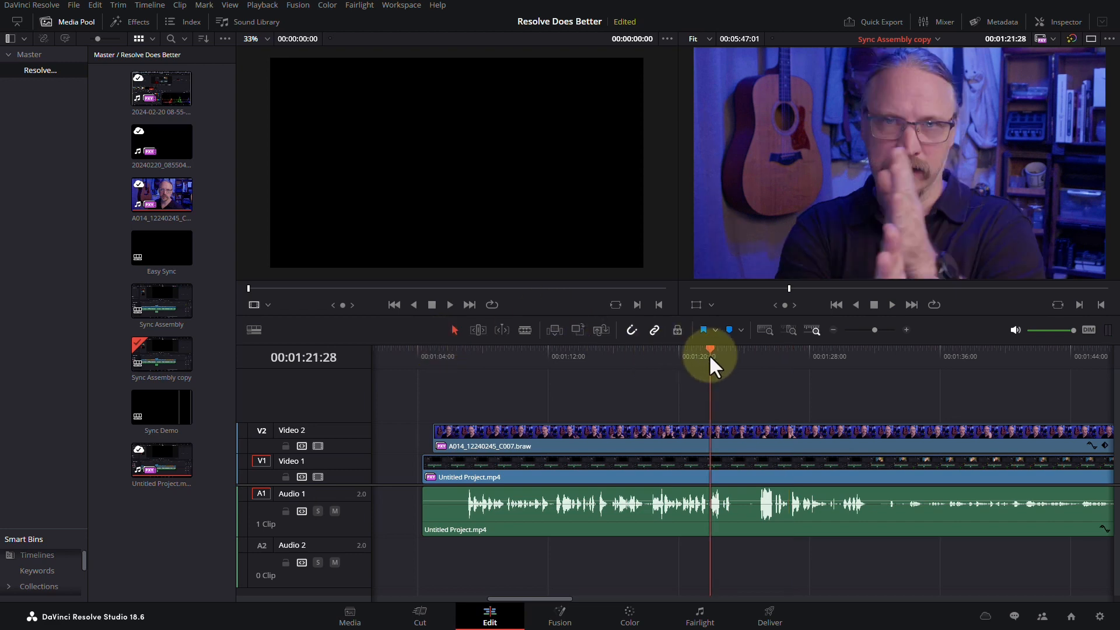
key(l)
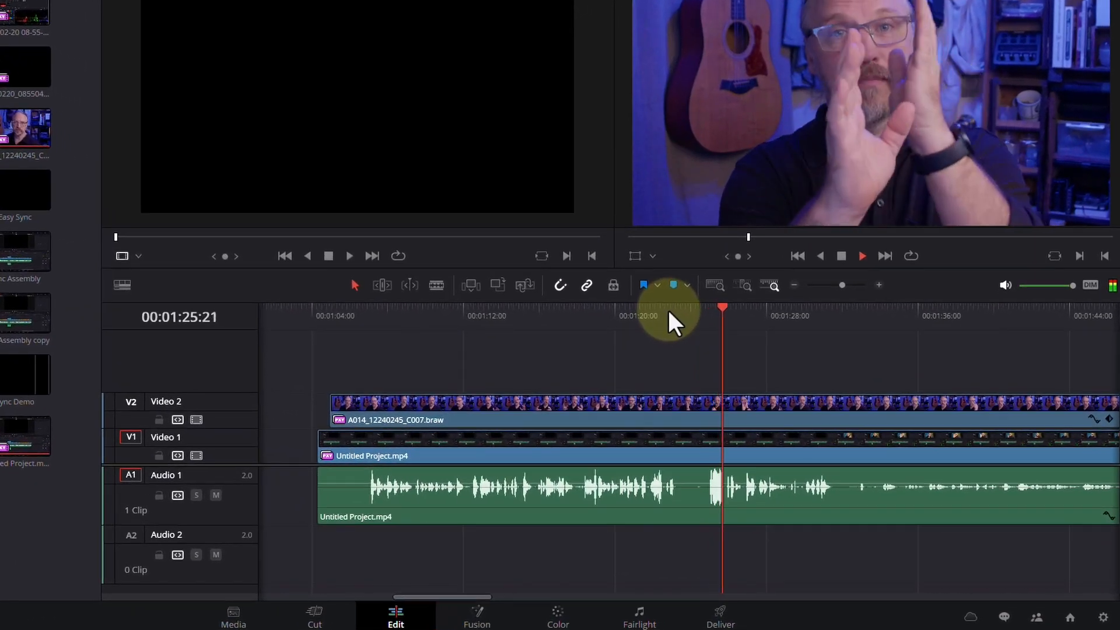
click(708, 311)
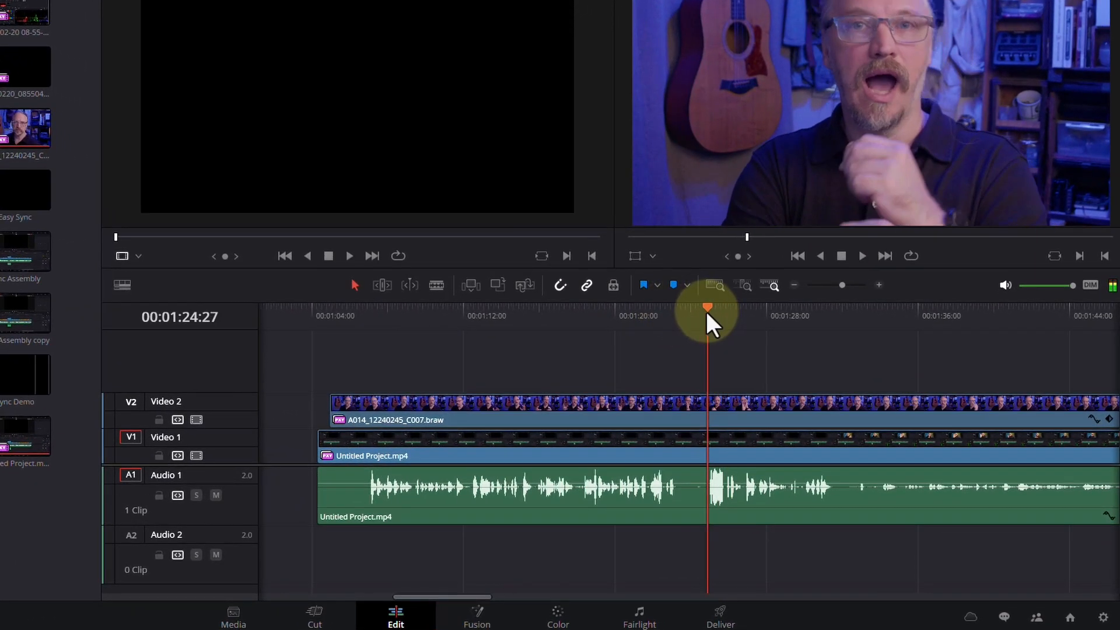
key(ctrl+equal)
key(ctrl+equal)
key(ctrl+equal)
drag(706, 313, 696, 316)
key(ctrl+b)
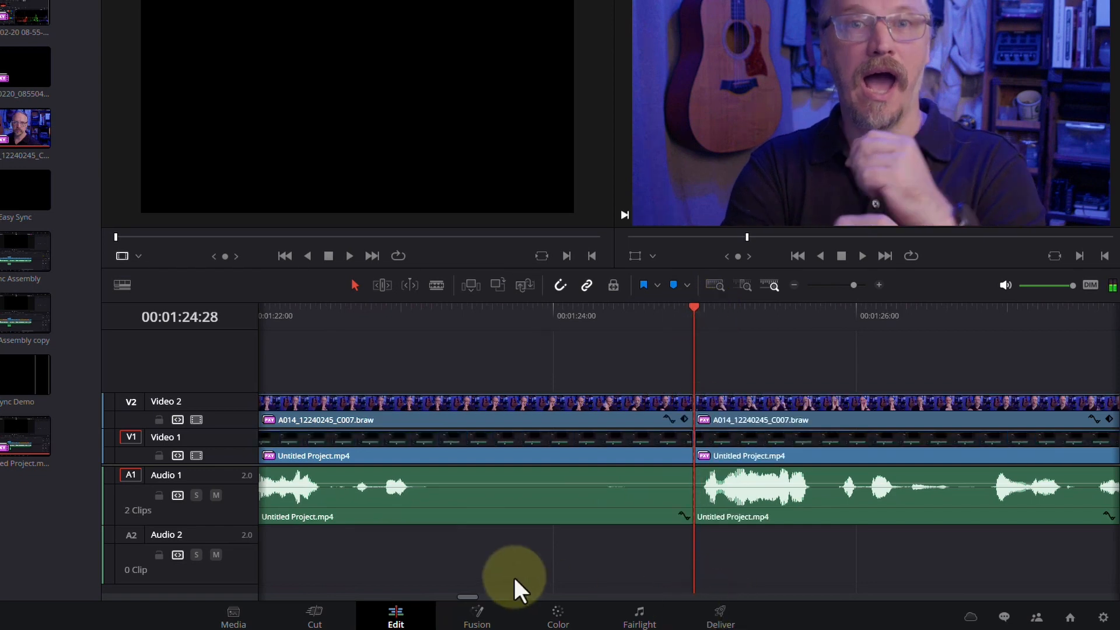
- Split all clips at 00:01:21:25 and ripple delete the section between this cut and the following one
drag(466, 598, 460, 597)
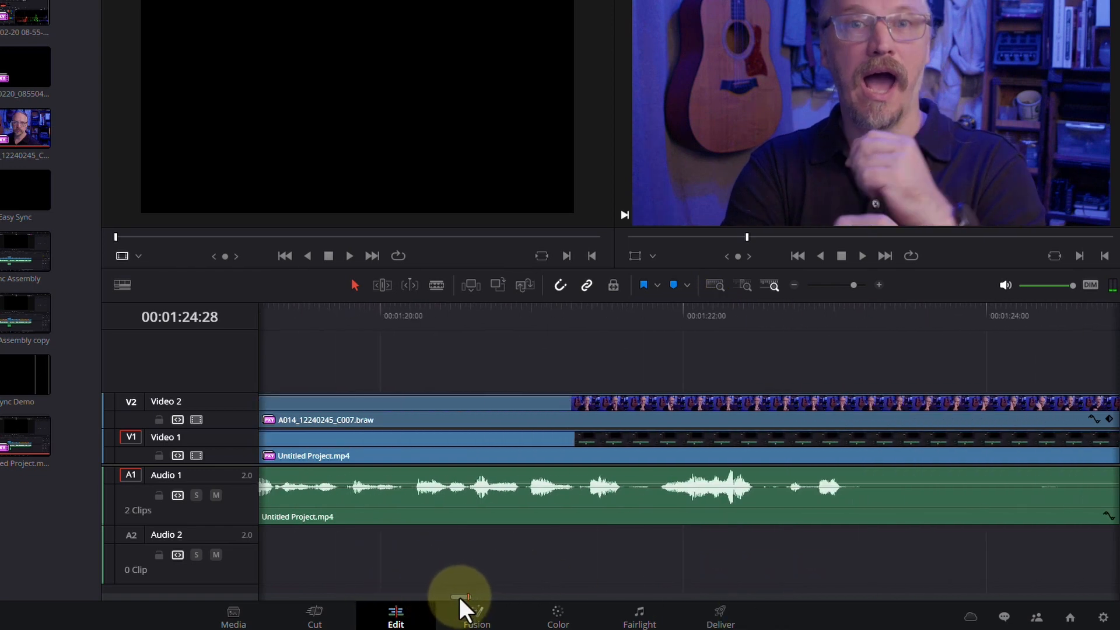
drag(673, 315, 655, 312)
key(ctrl+b)
drag(712, 339, 710, 543)
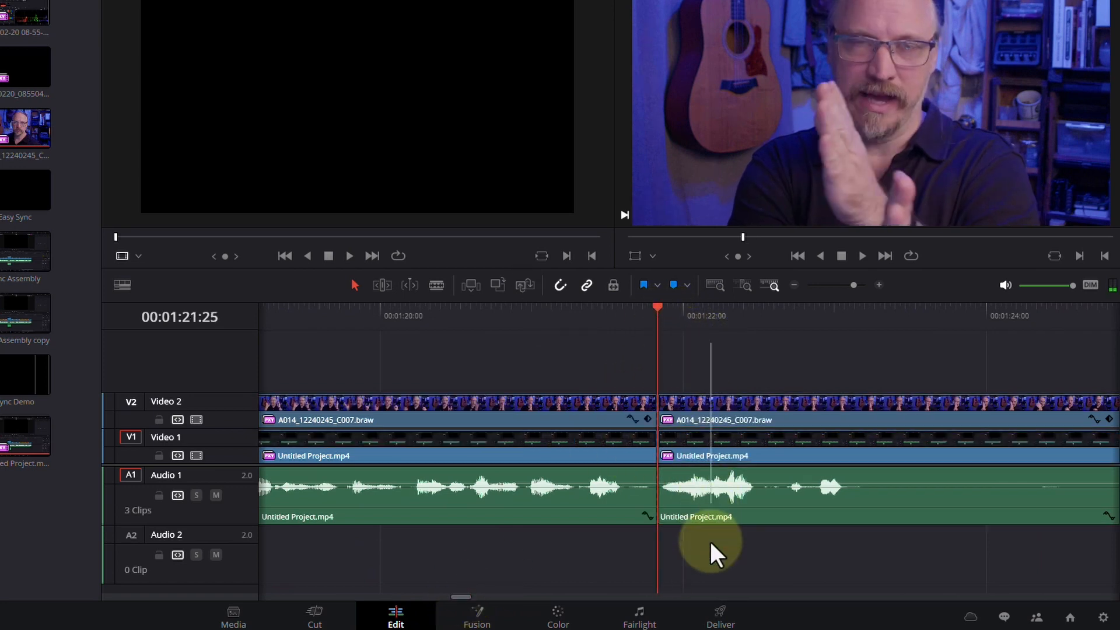
drag(716, 467, 715, 528)
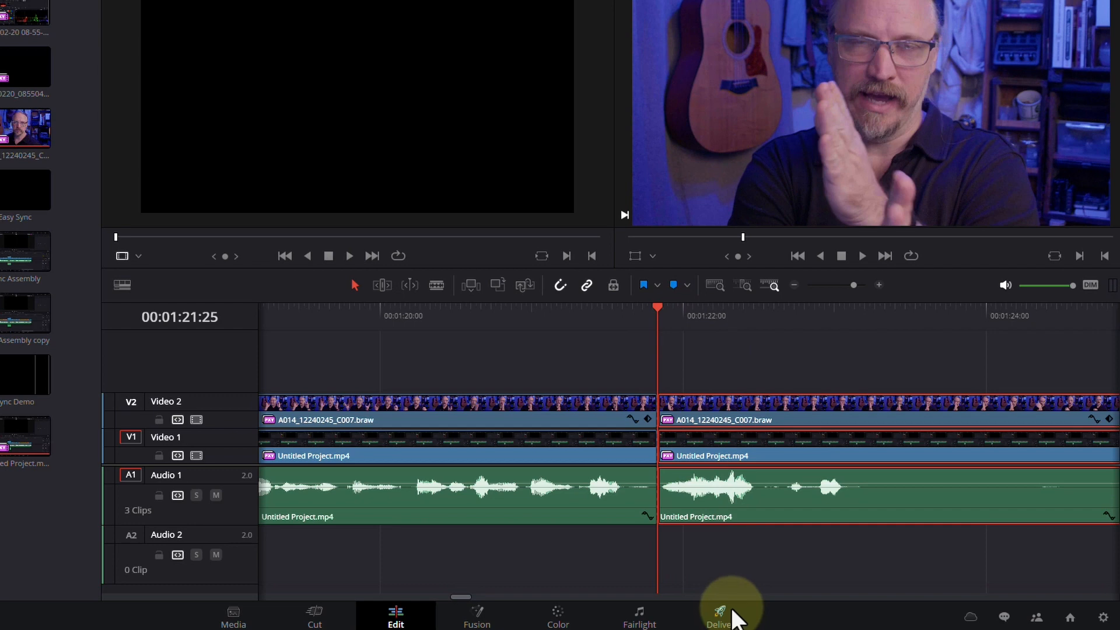
key(Delete)
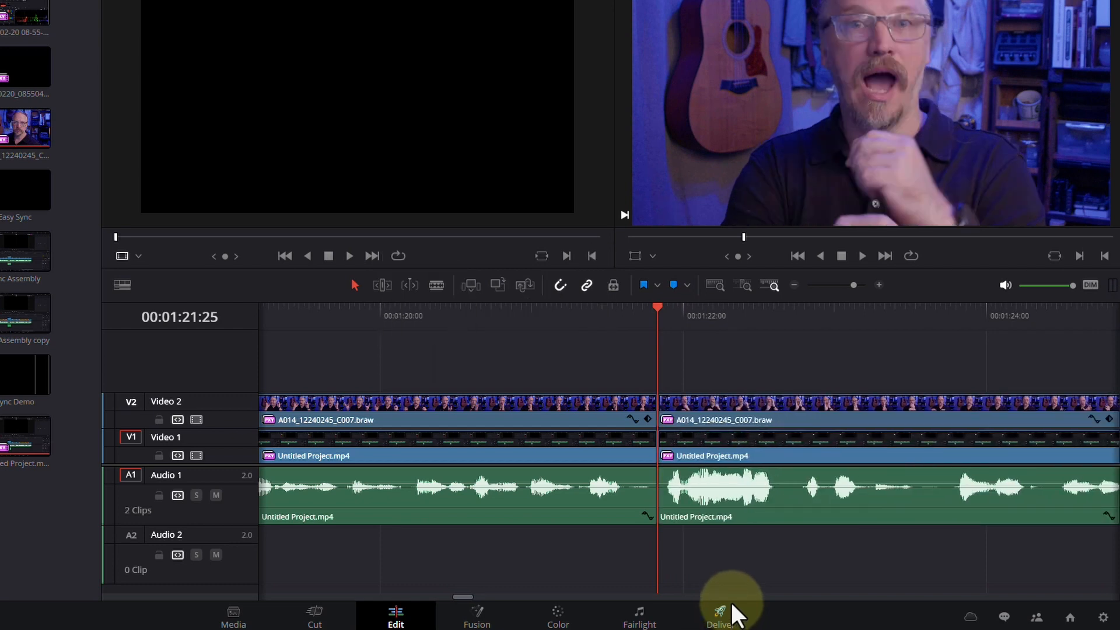
- Play across the new cut from just before it and continue reviewing the footage at faster speed
click(545, 309)
key(minus)
key(minus)
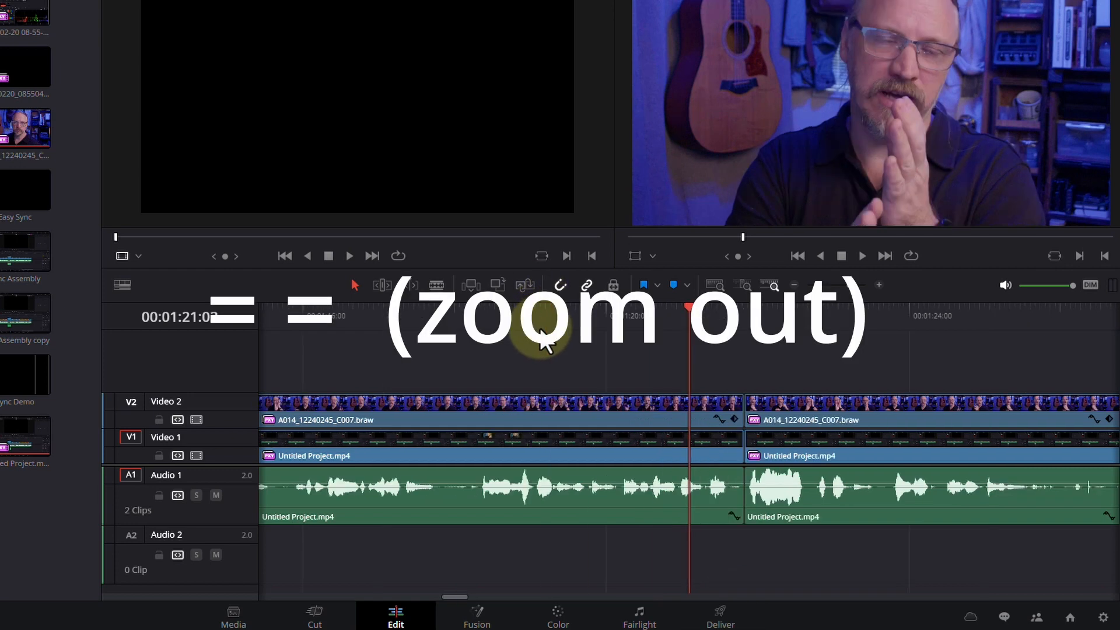
click(635, 318)
key(l)
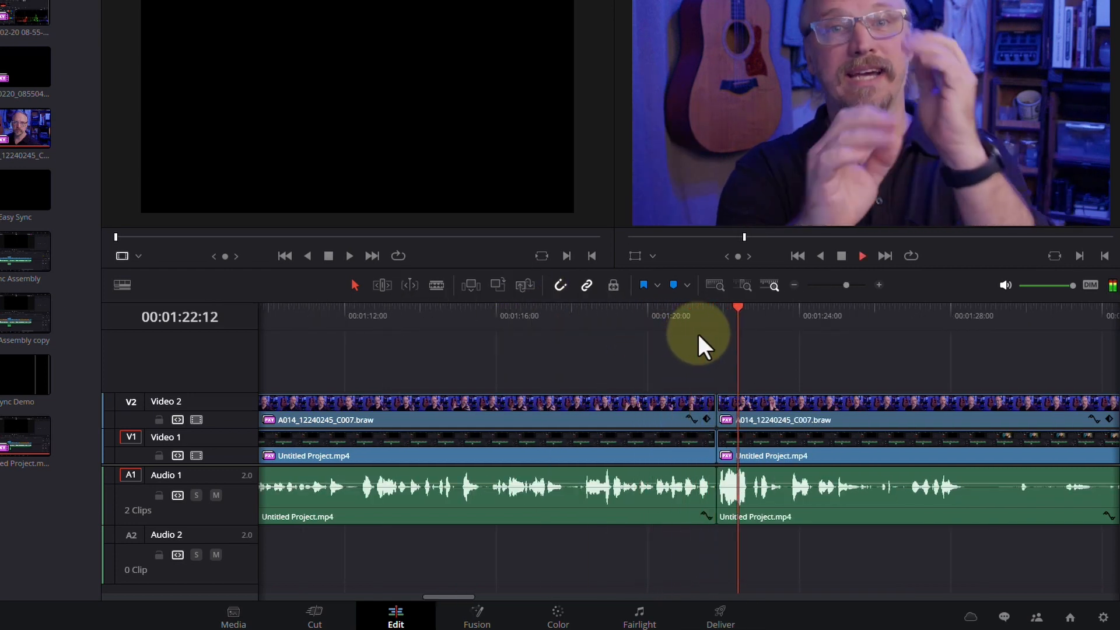
key(l)
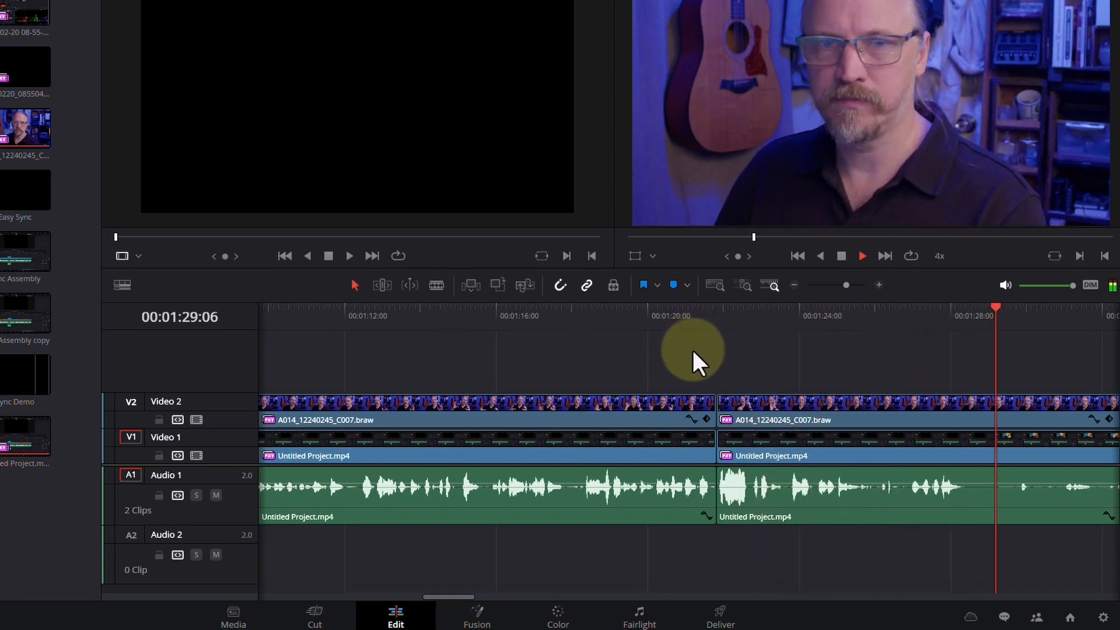
- Replay the footage from about 00:01:25 and split all clips at 00:01:26:01
key(k)
click(832, 310)
key(space)
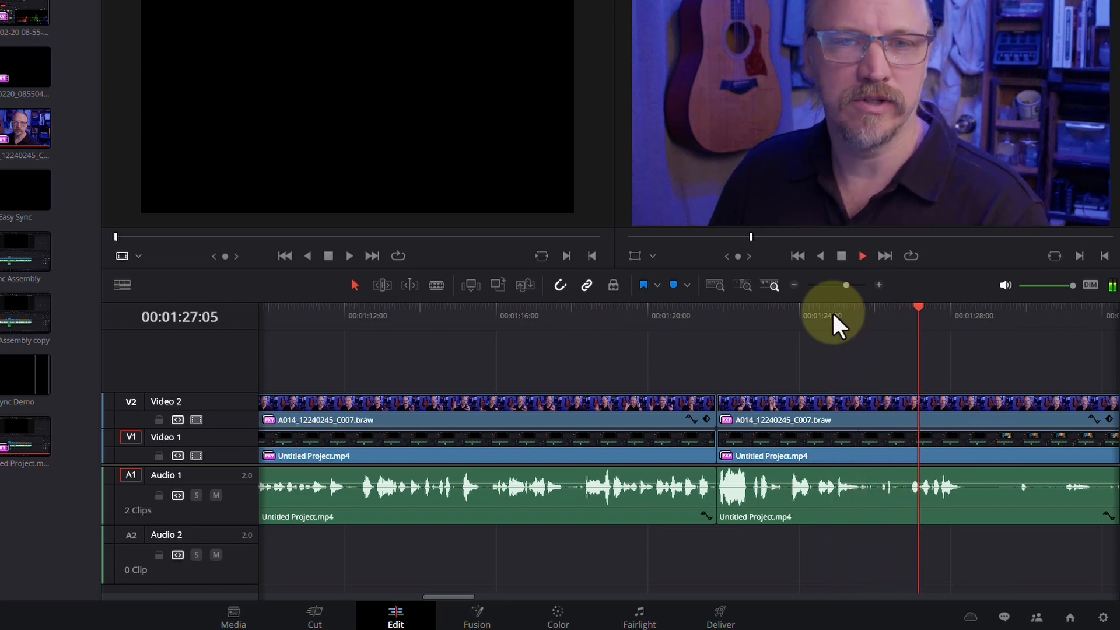
key(k)
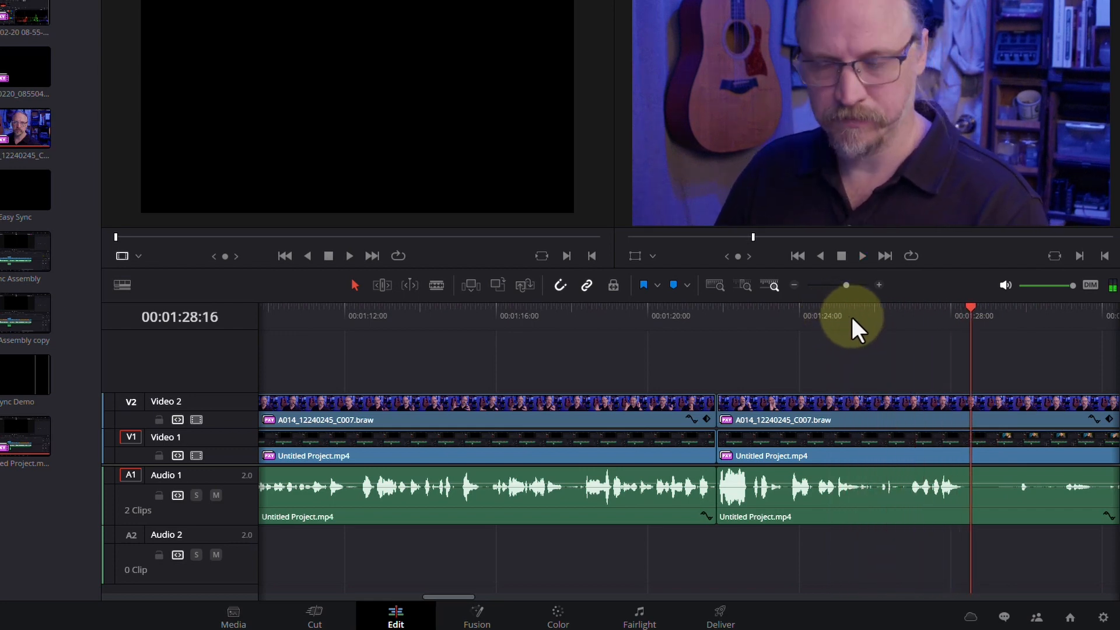
drag(852, 313, 875, 318)
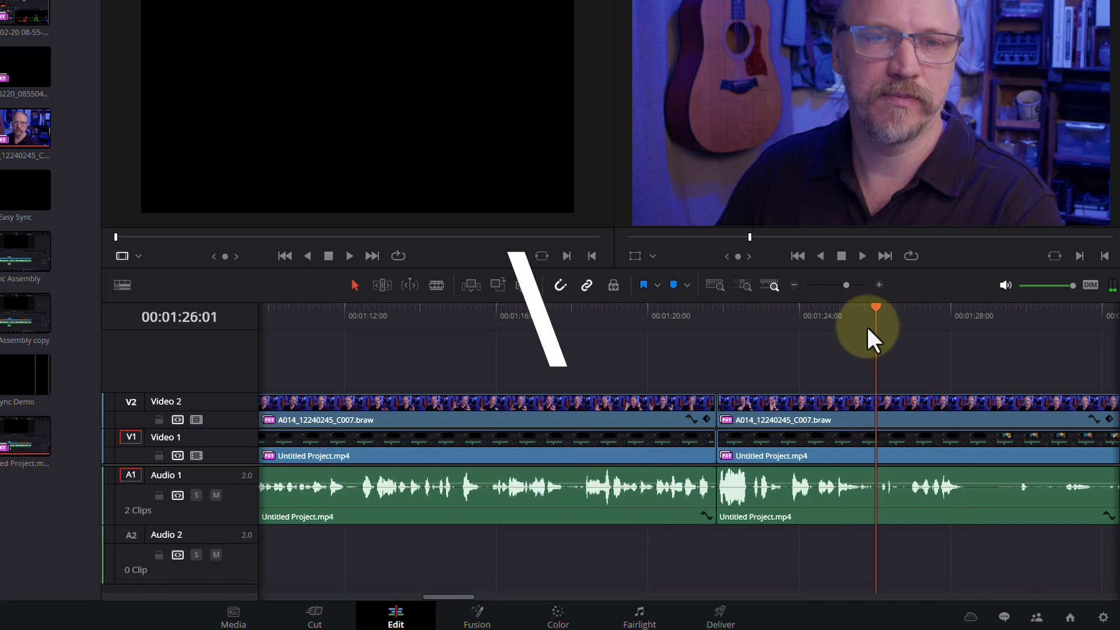
key(ctrl+b)
key(ctrl+equal)
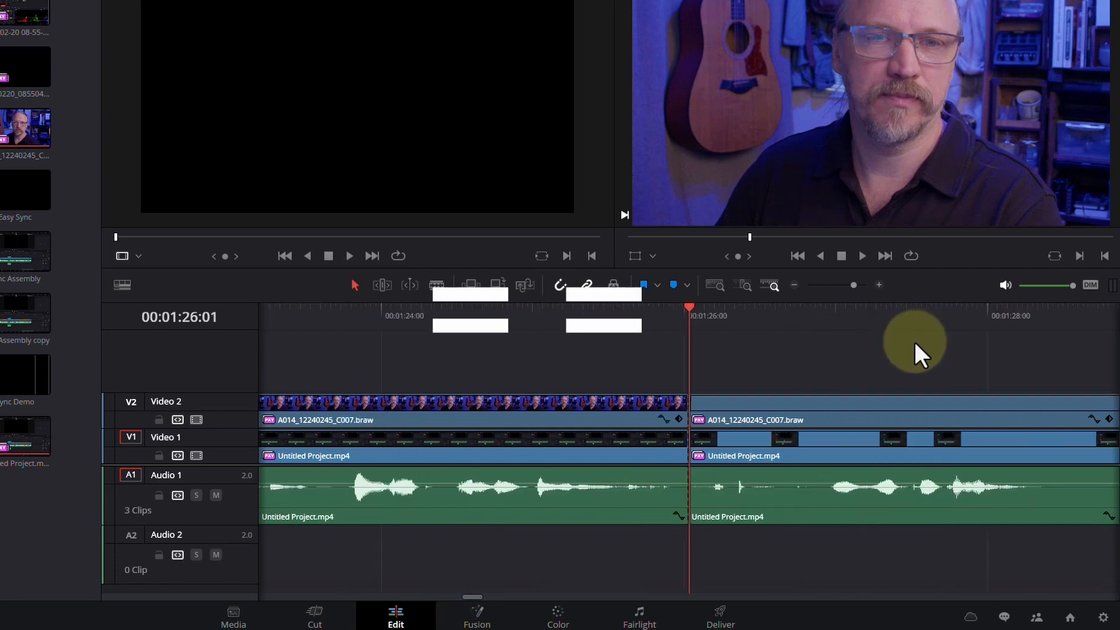
- Split all clips at 00:01:27:15 after replaying the passage, and ripple delete the section back to the previous cut
click(842, 307)
key(space)
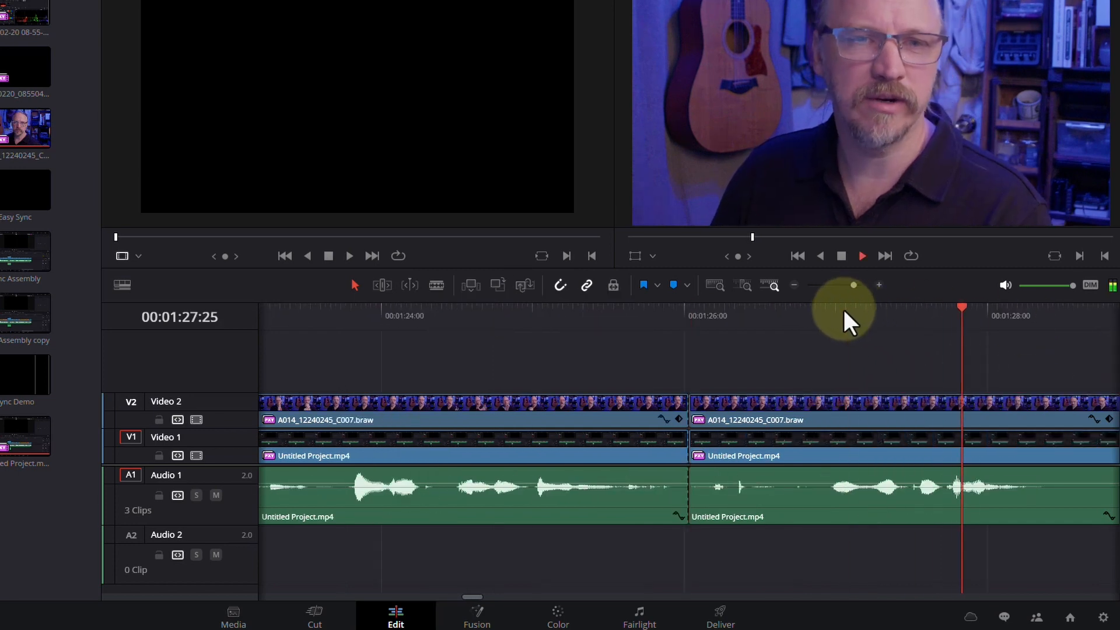
drag(892, 312, 907, 318)
key(ctrl+b)
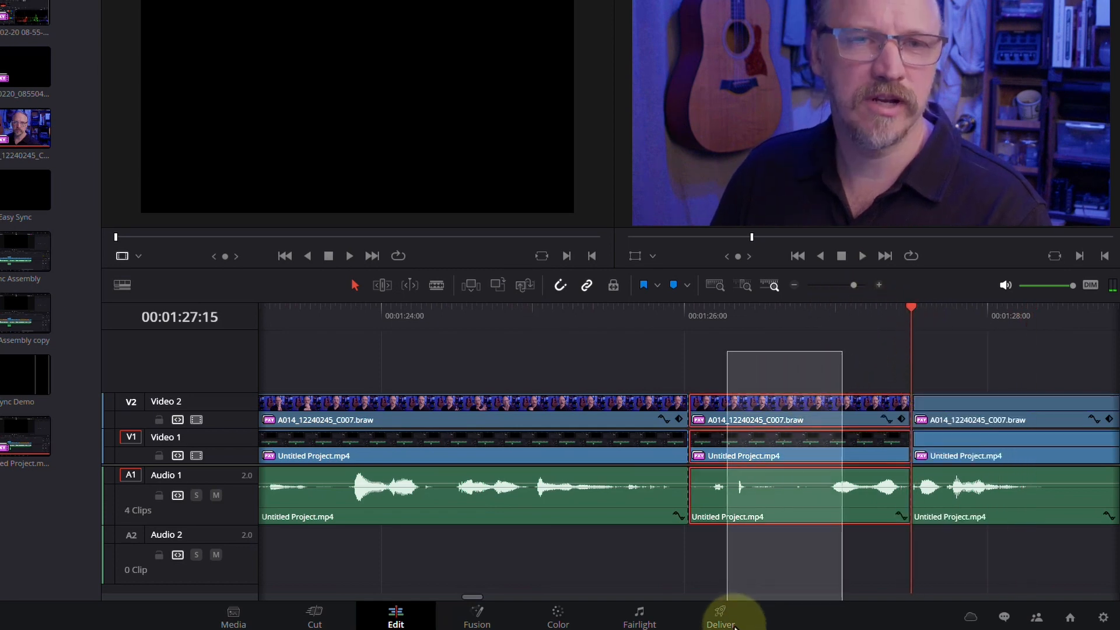
key(Delete)
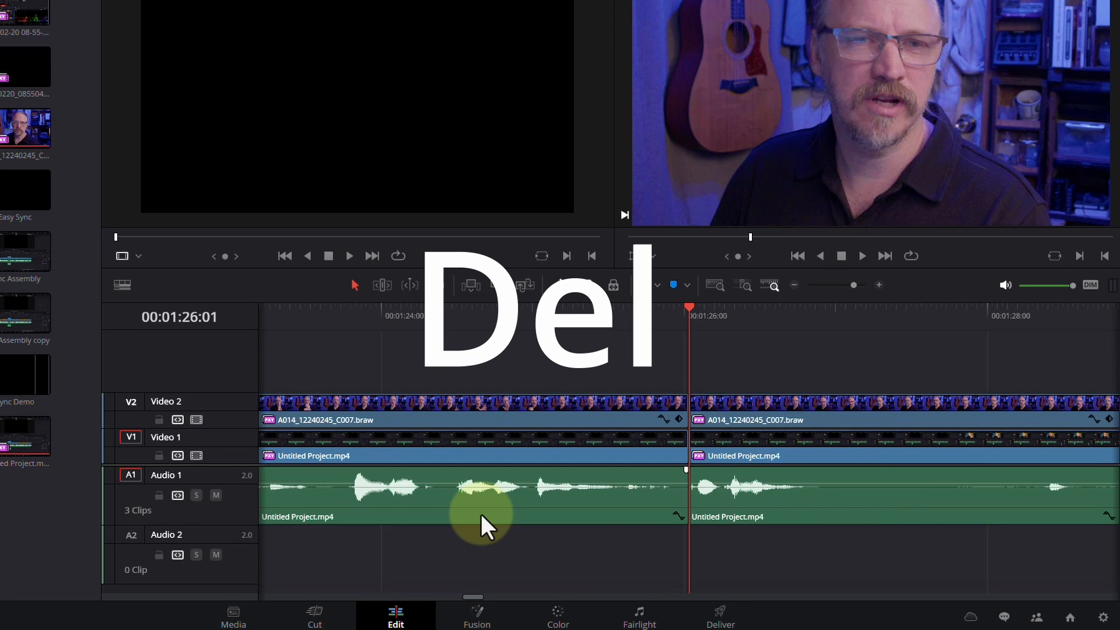
- Play the timeline from about 00:01:24:10 to review the cut at 00:01:26:01
click(433, 315)
key(space)
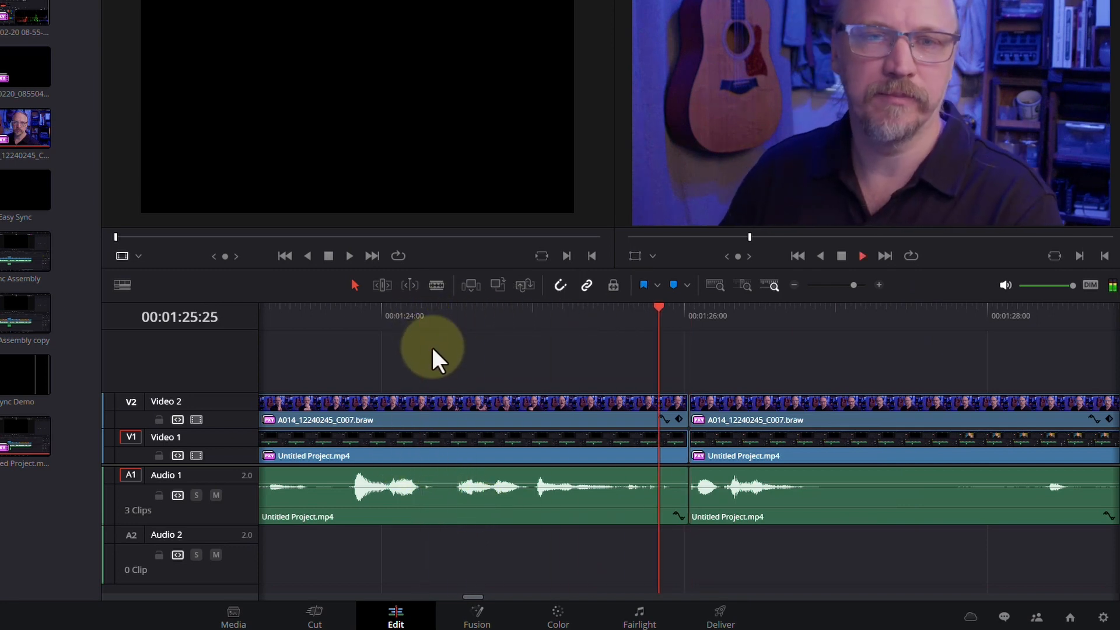
key(ctrl+minus)
key(ctrl+minus)
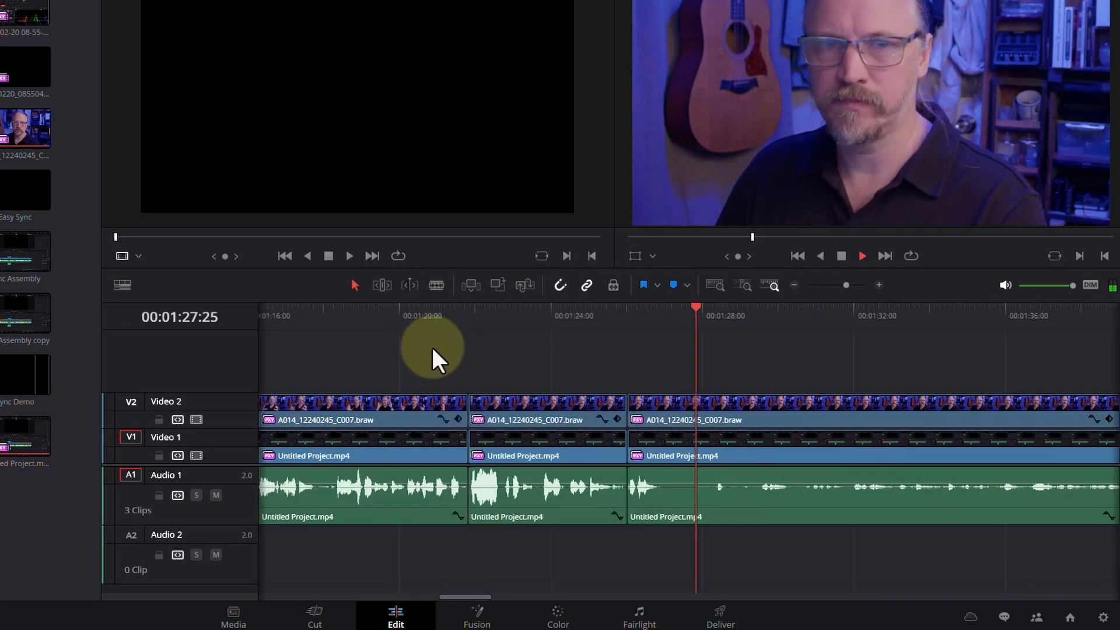
- Stop playback, return to 00:01:28:03 and split only the Video 2 clip there
key(space)
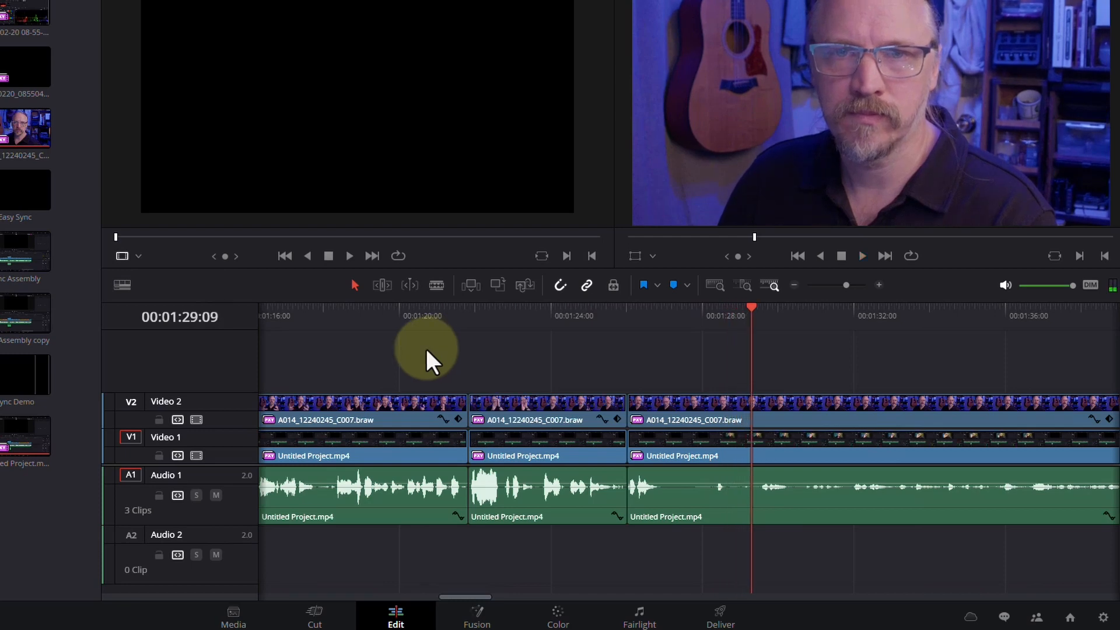
drag(718, 301, 706, 300)
click(755, 401)
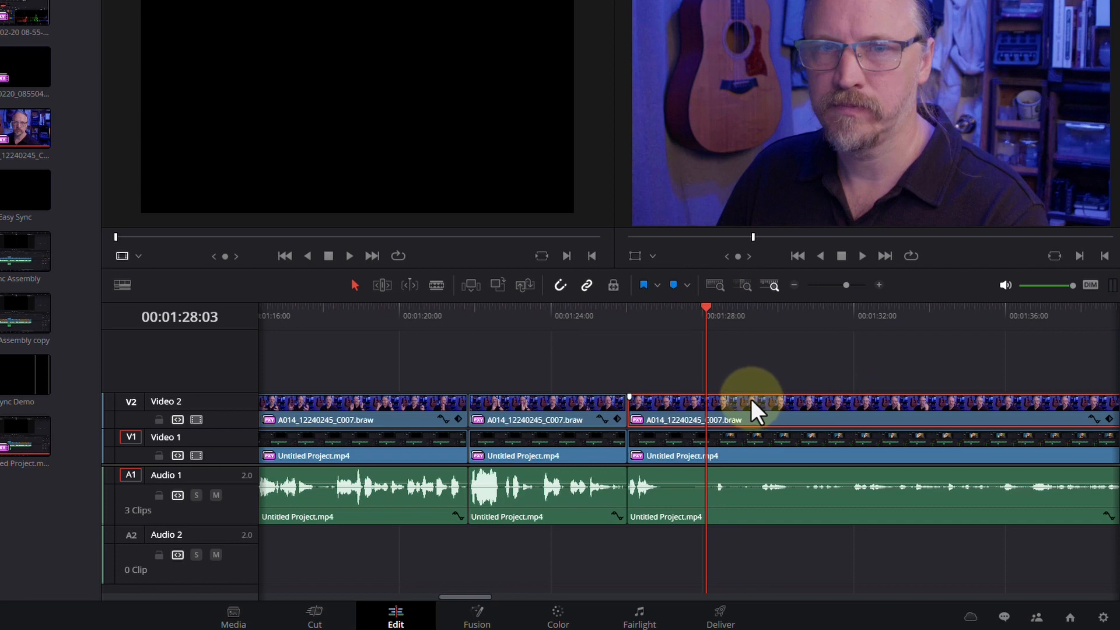
key(ctrl+b)
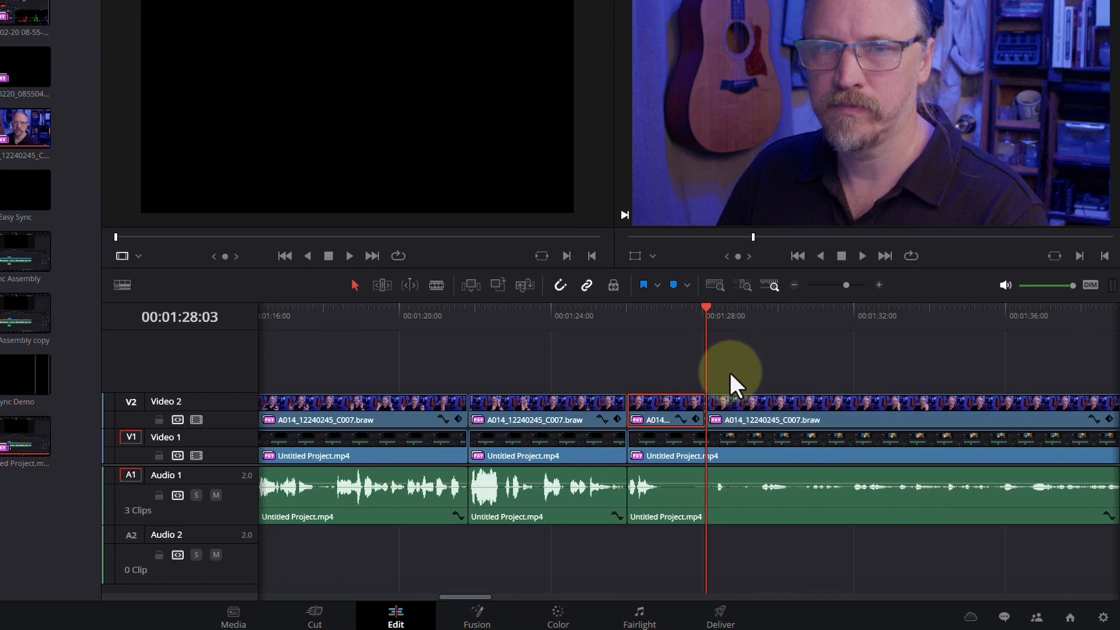
- Split the Video 2 clip at 00:02:09:20 and disable the segment between there and 00:01:28:03
key(ctrl+minus)
key(ctrl+minus)
click(1035, 317)
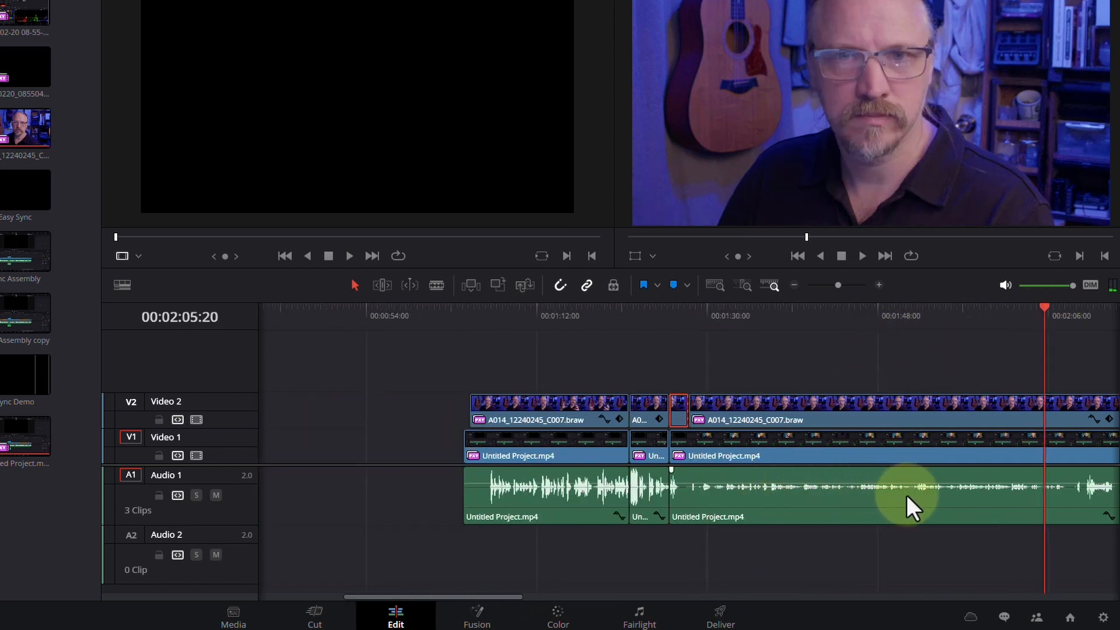
mouse_move(1070, 322)
mouse_down()
mouse_move(1034, 310)
mouse_move(1086, 315)
mouse_move(1082, 334)
mouse_up()
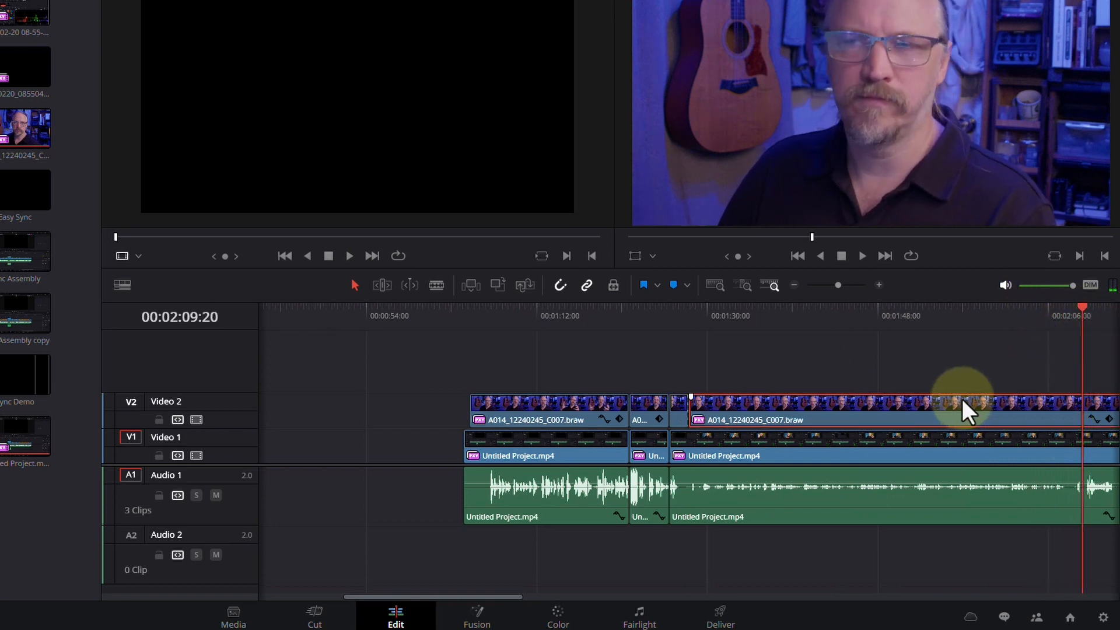
key(ctrl+backslash)
key(d)
- Review the disabled camera section, playing the timeline from just before 00:01:28:03
click(805, 321)
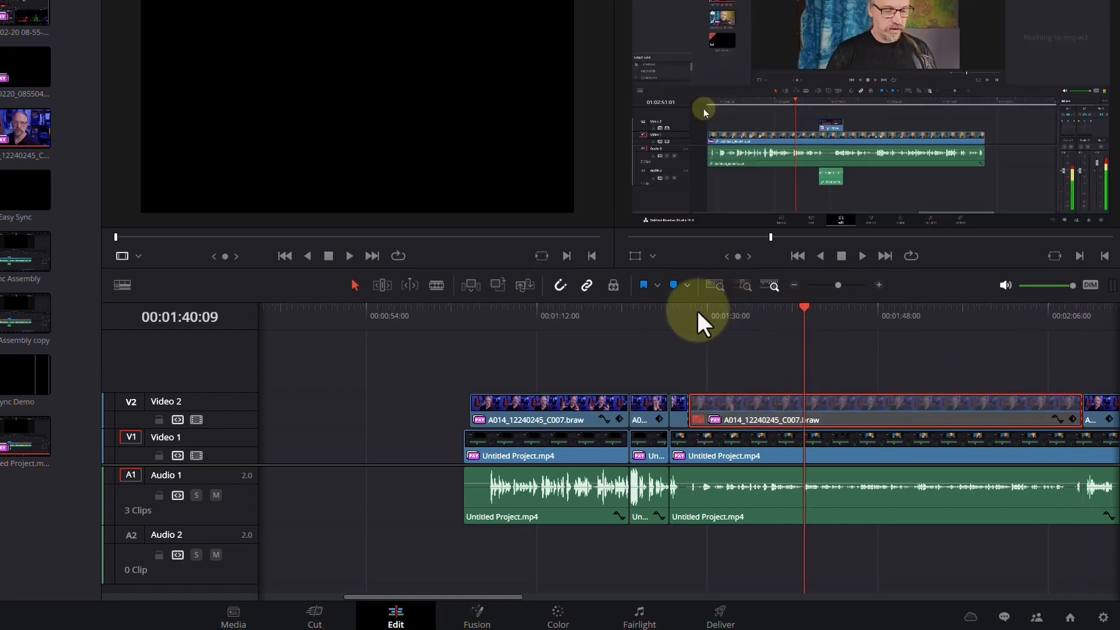
drag(661, 318, 680, 324)
key(space)
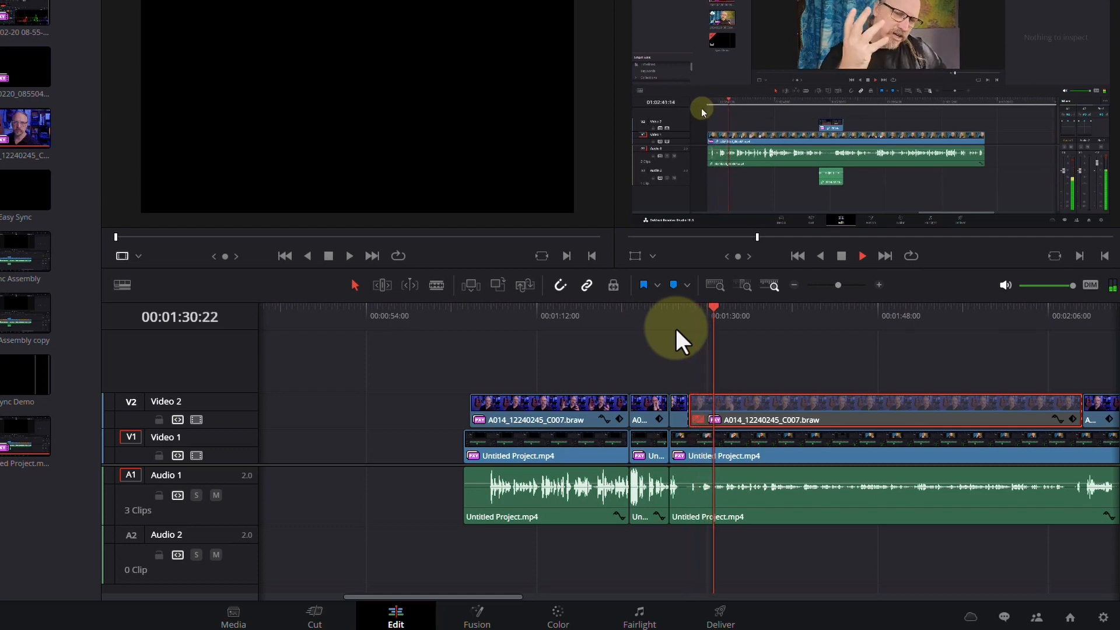
key(space)
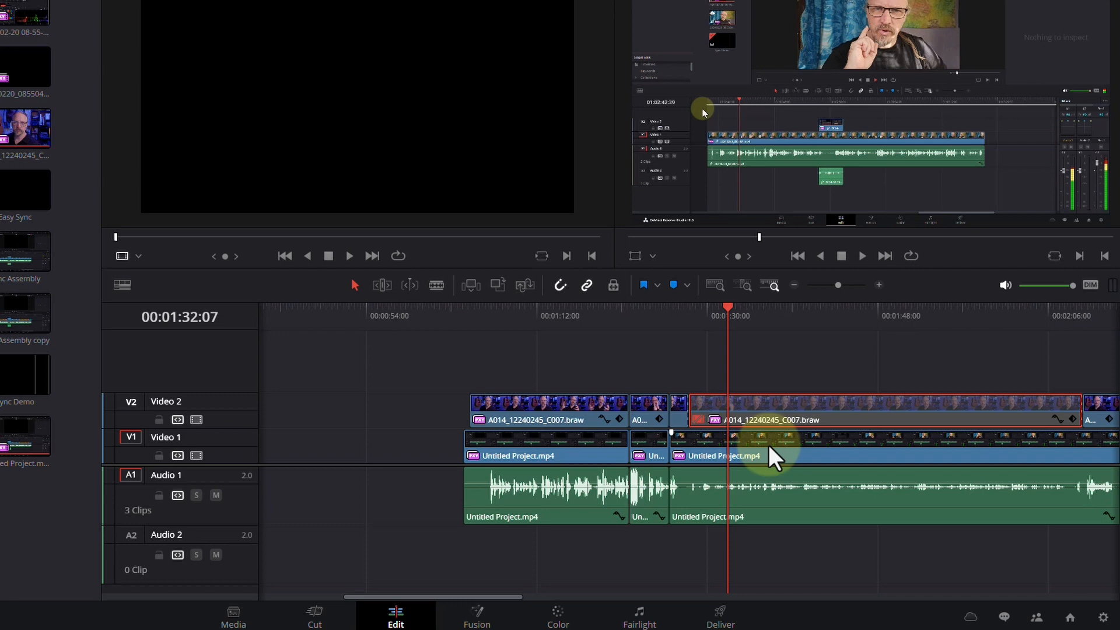
- Split only the Audio 1 clip at the disabled camera segment's boundaries, 00:01:28:03 and 00:02:09:20
key(Up)
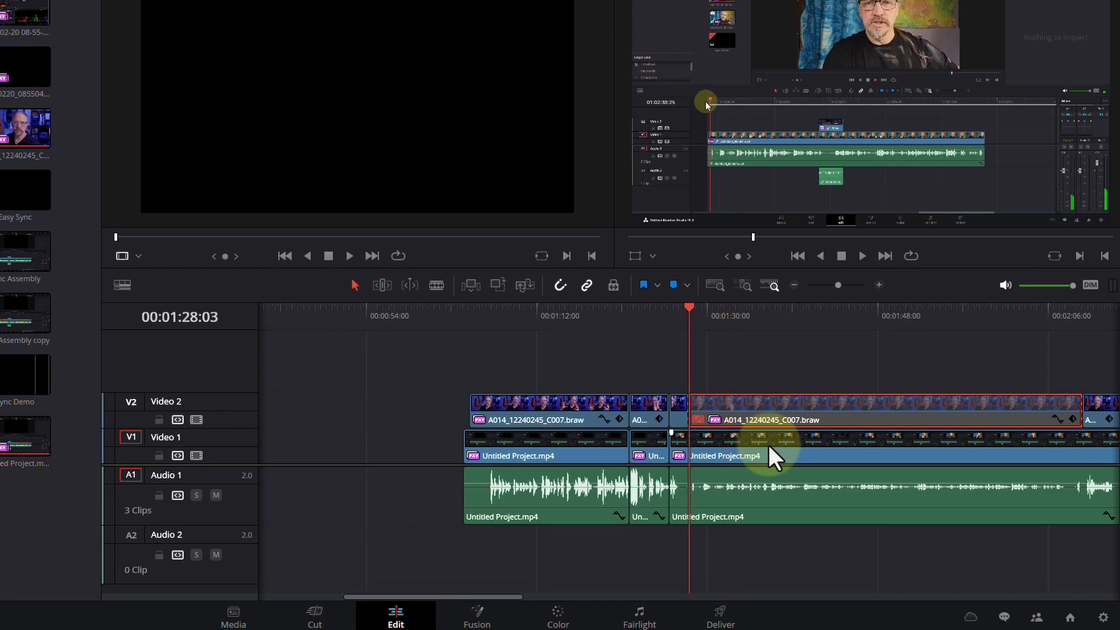
click(882, 505)
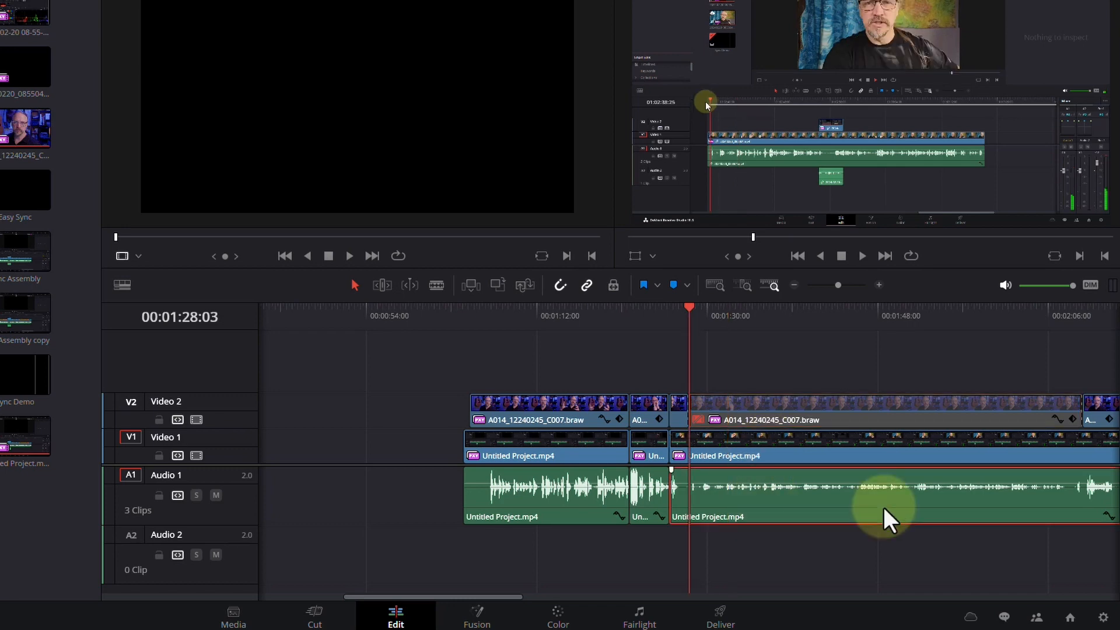
key(ctrl+b)
key(Down)
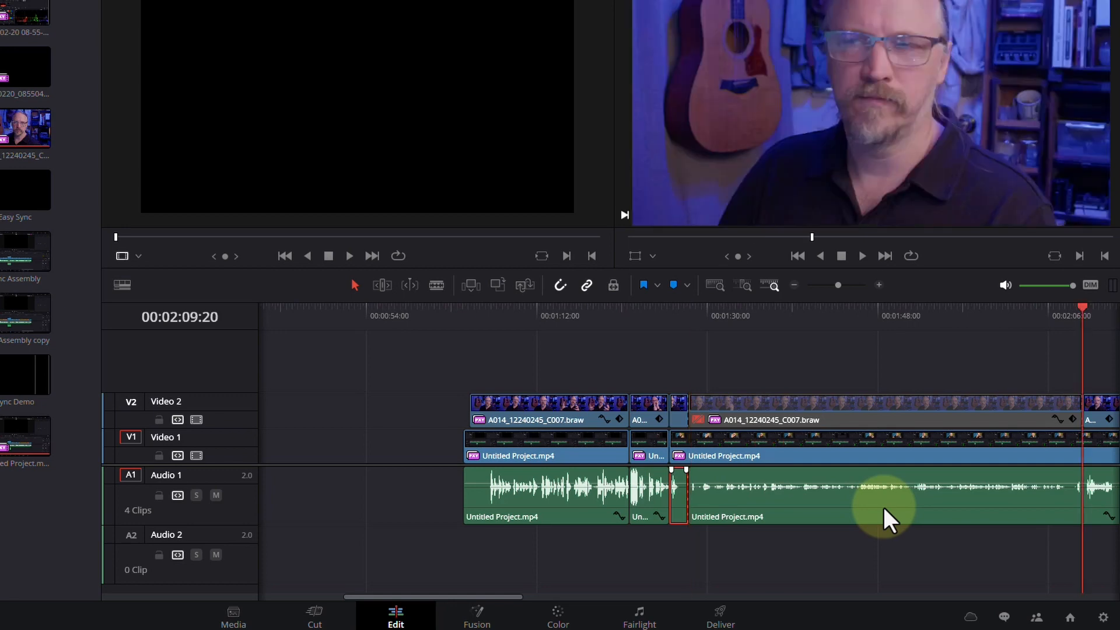
key(ctrl+b)
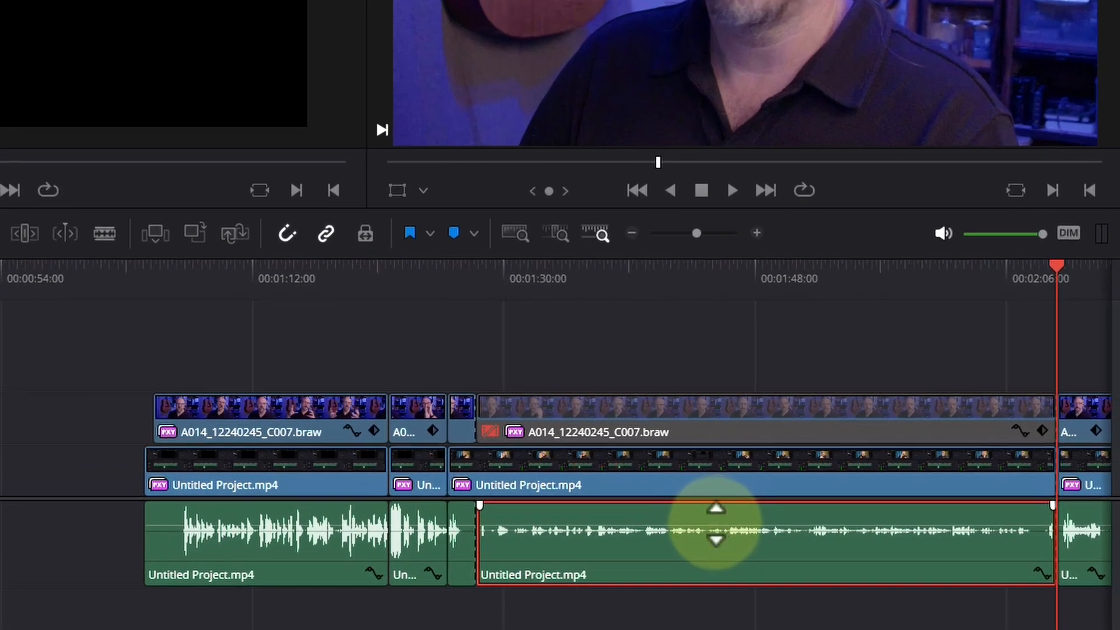
- Raise the volume of the Audio 1 segment under the disabled camera clip and play parts of the timeline to check the level
drag(716, 524, 717, 512)
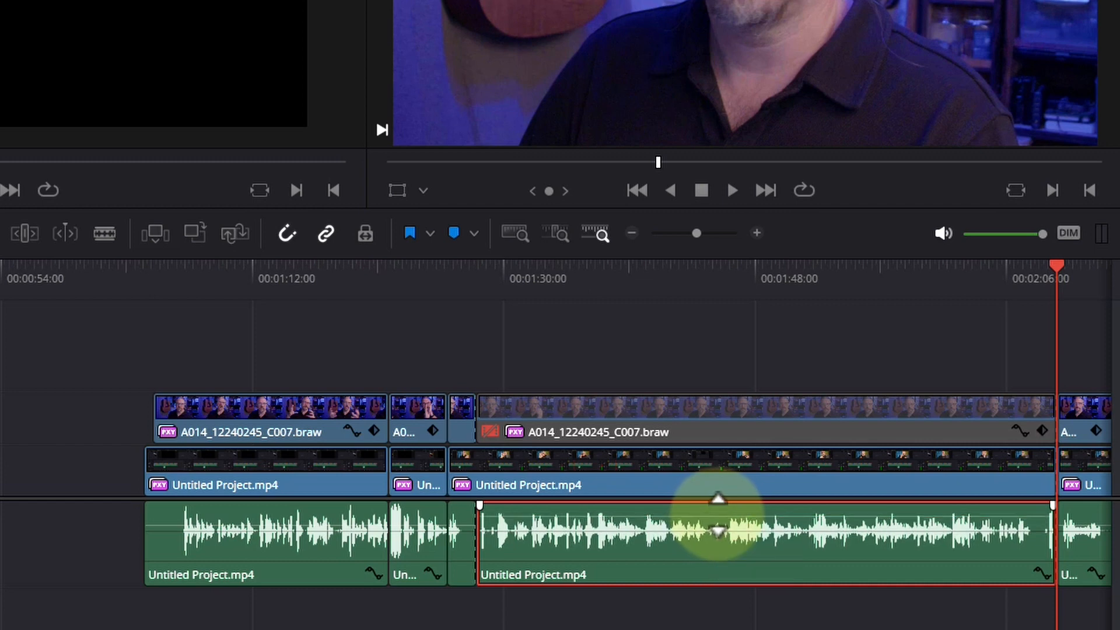
click(418, 291)
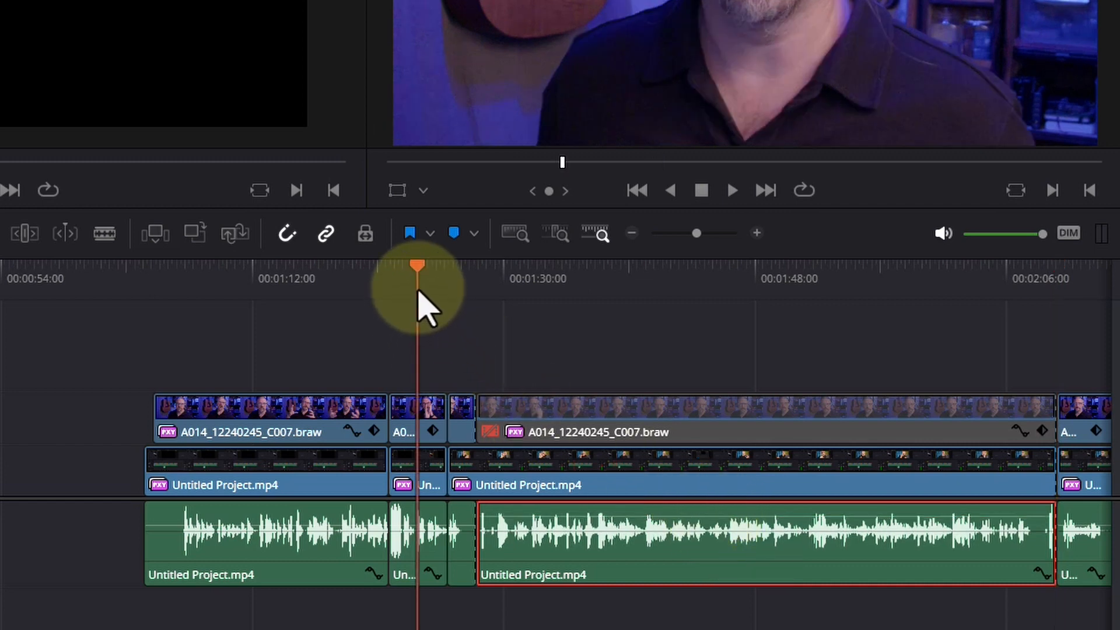
key(space)
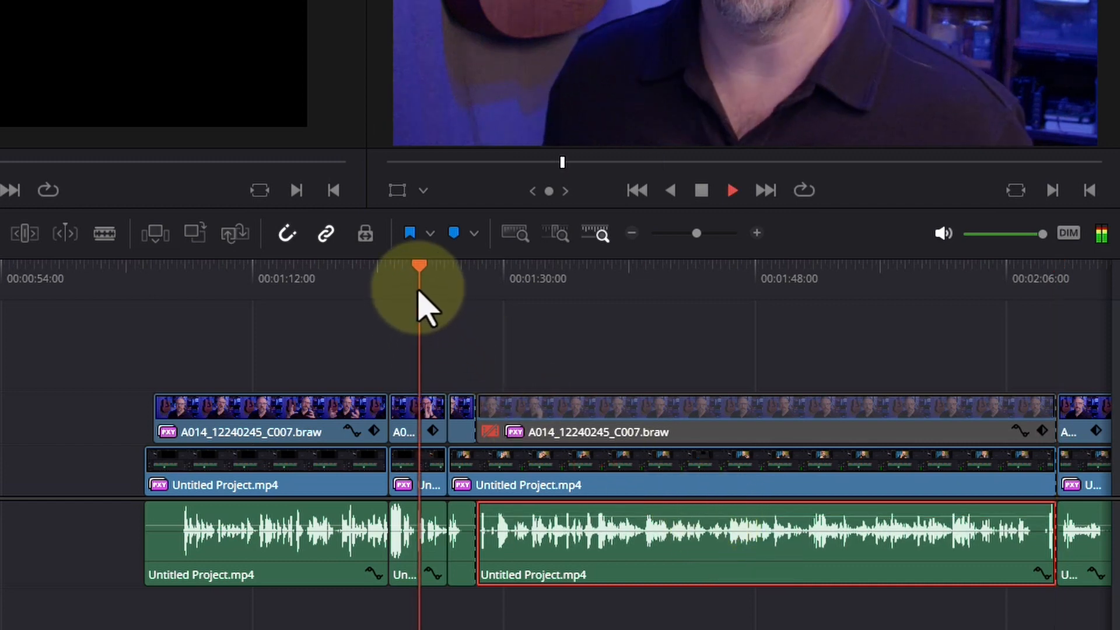
click(726, 290)
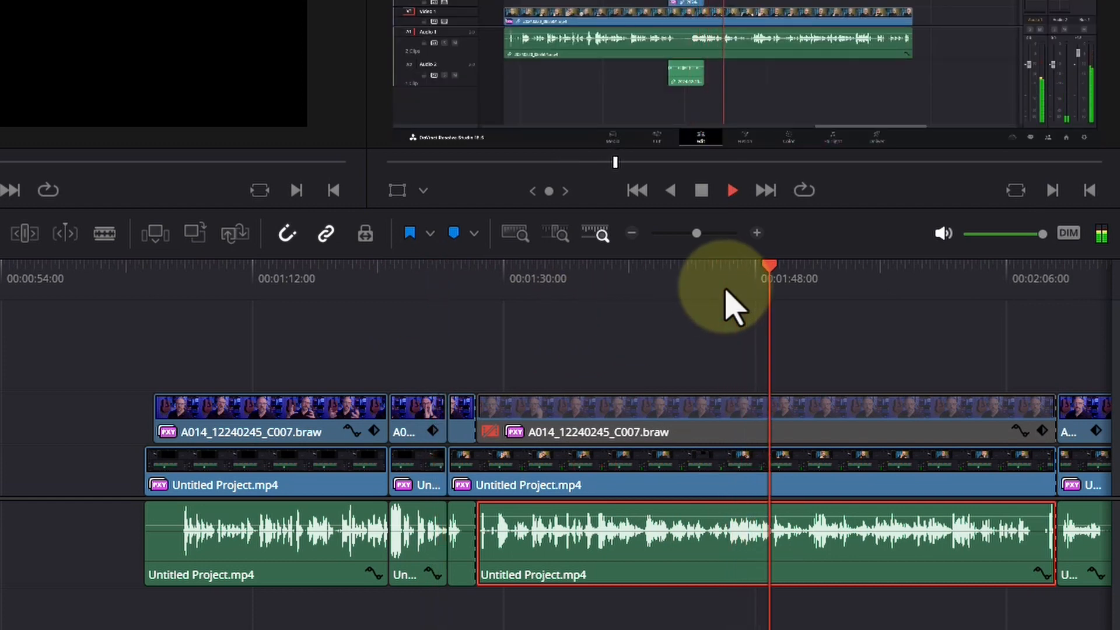
key(space)
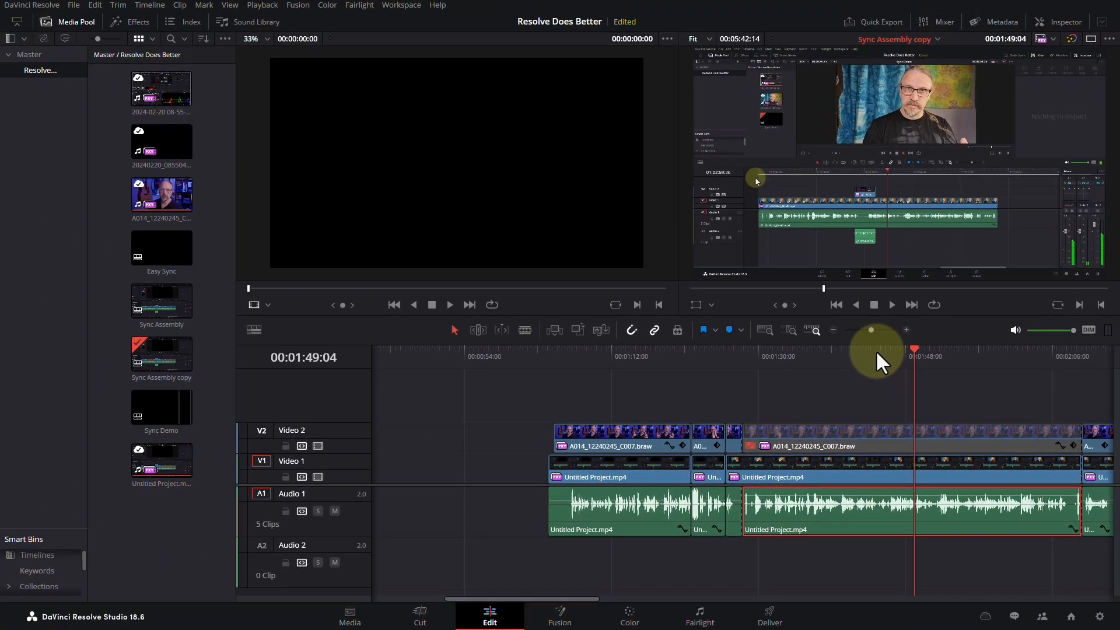
- Find the next quiet audio passage, replay its start and split the Audio 1 clip at 00:04:18:05
key(shift+z)
click(842, 354)
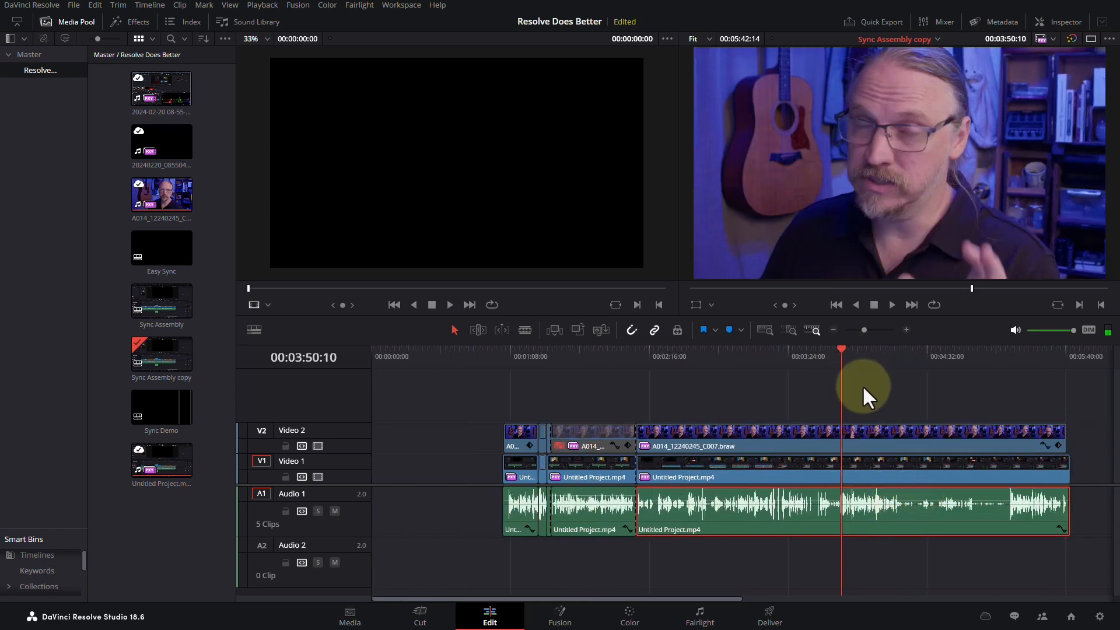
drag(875, 364, 901, 365)
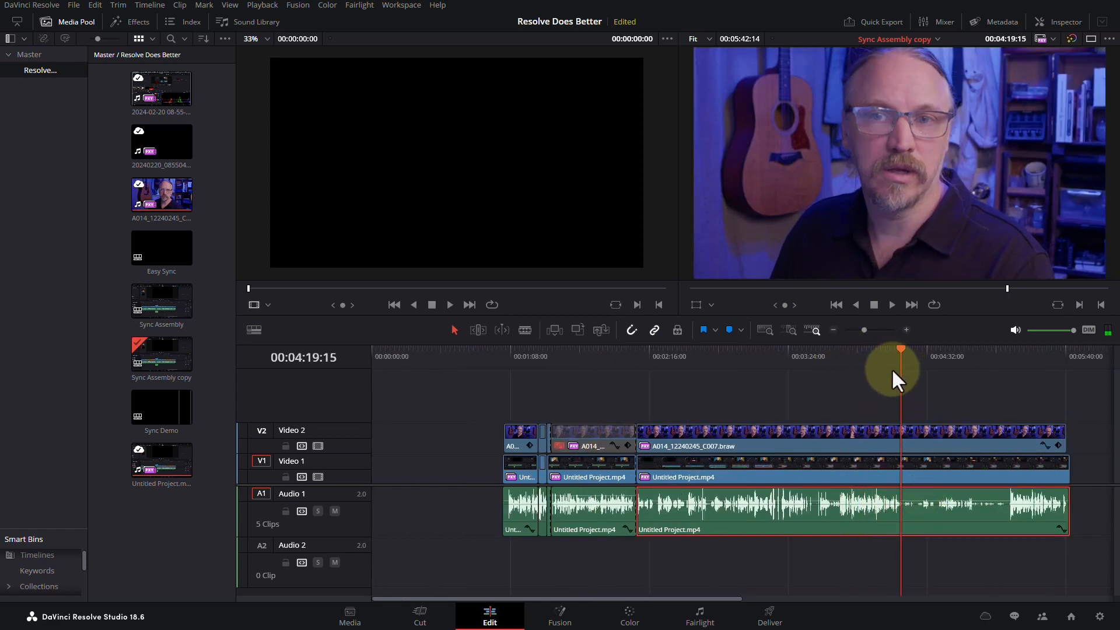
key(shift+z)
drag(751, 357, 706, 354)
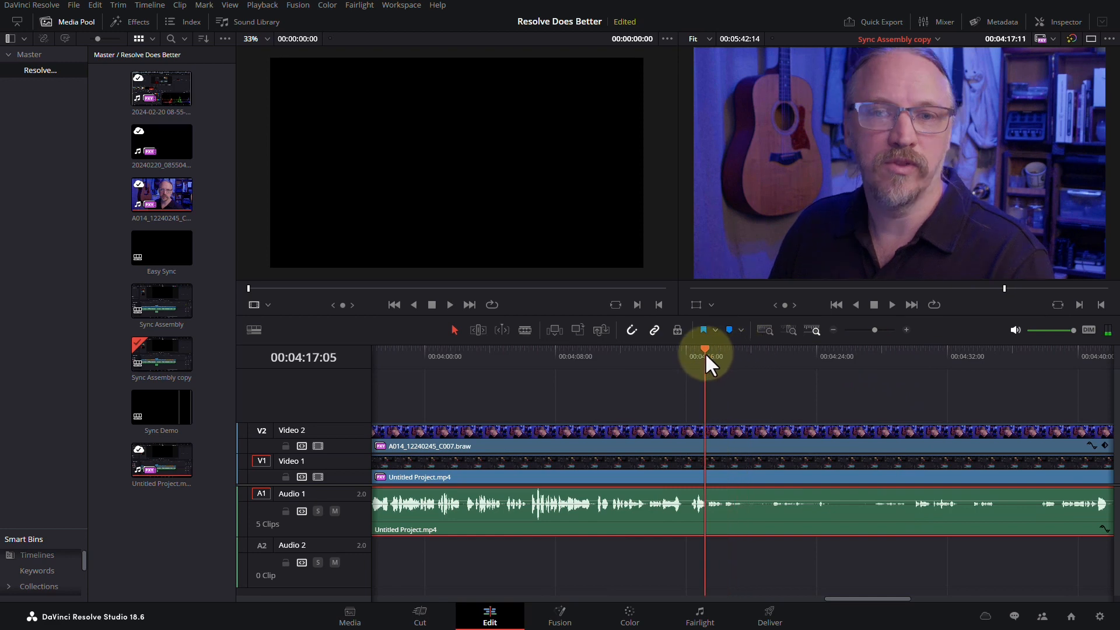
key(space)
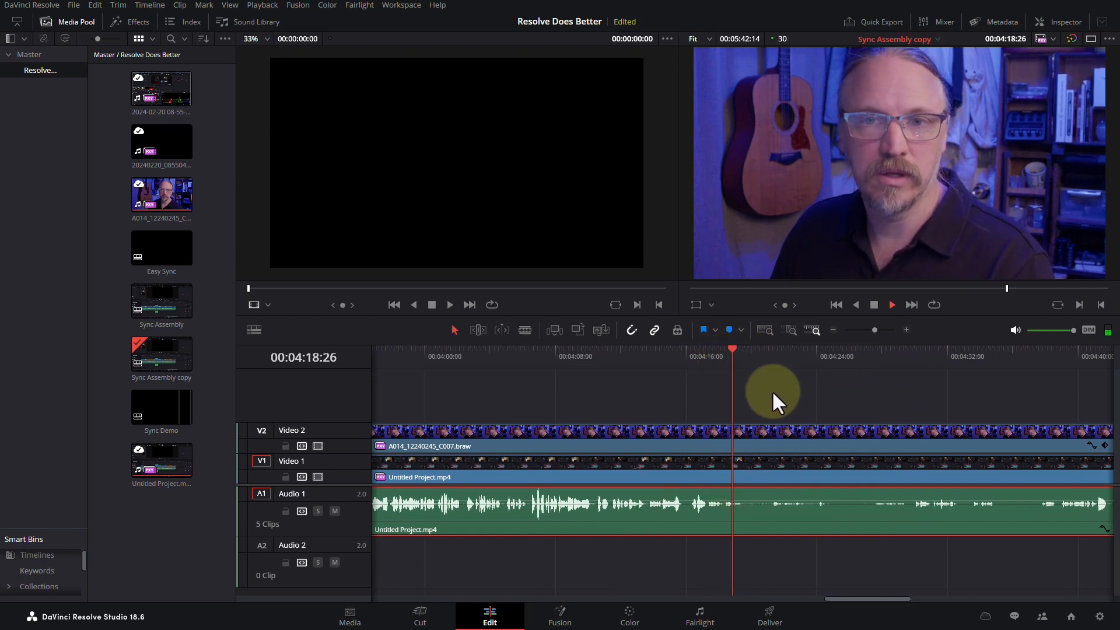
key(space)
drag(738, 354, 721, 354)
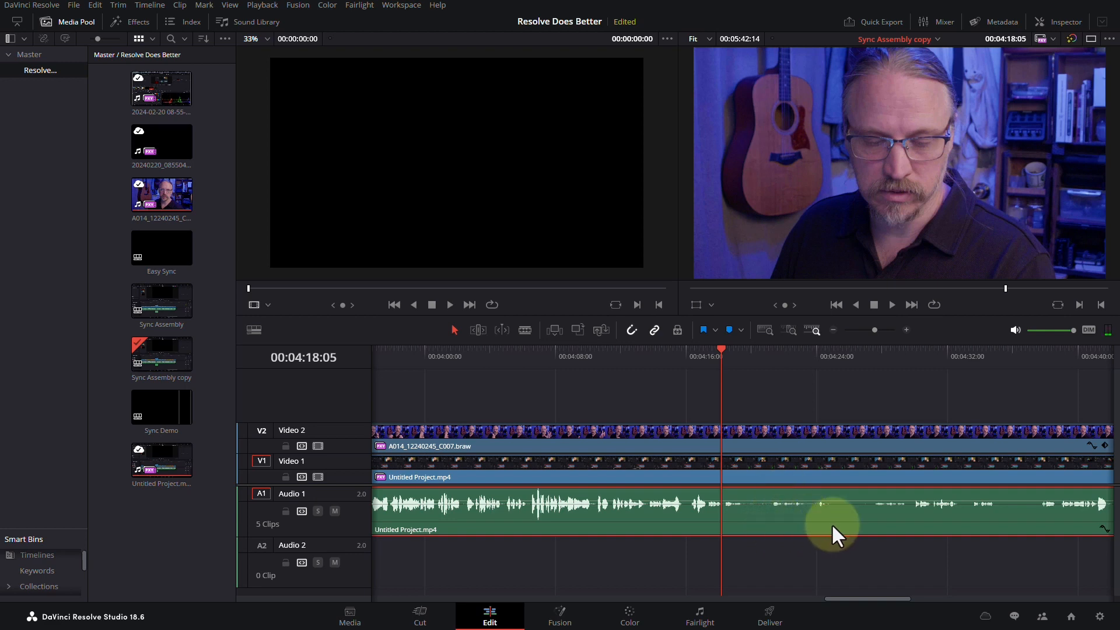
key(ctrl+b)
- Split only the Audio 1 clip at 00:05:11:24 and raise the volume of the segment starting at 00:04:18:05
scroll(854, 549, down, 3)
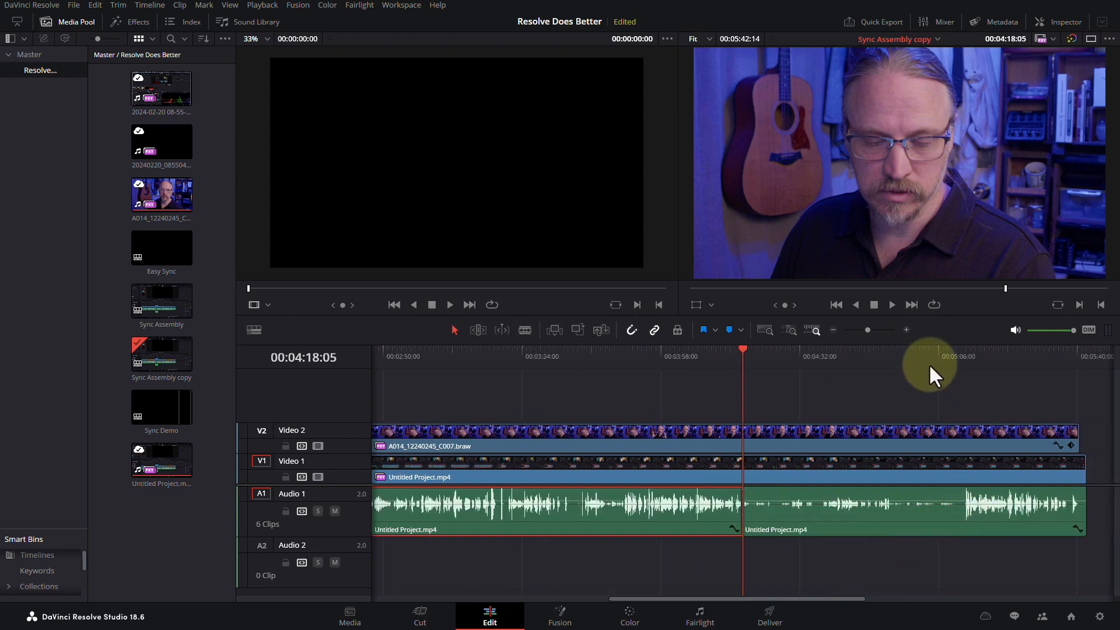
drag(933, 352, 832, 355)
key(space)
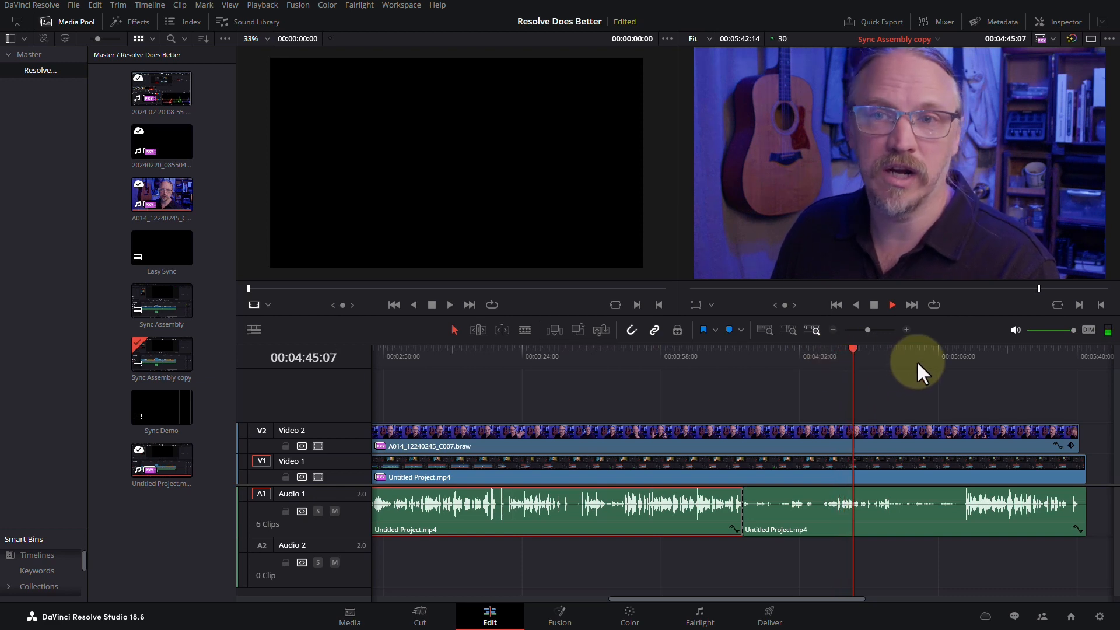
drag(962, 358, 960, 358)
key(ctrl+b)
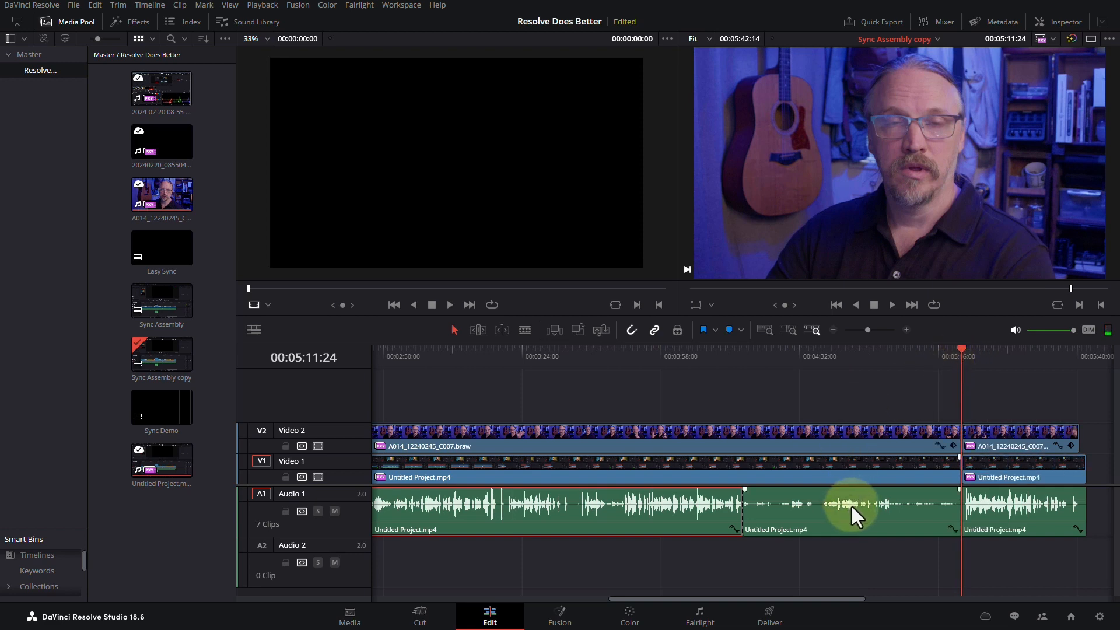
key(ctrl+z)
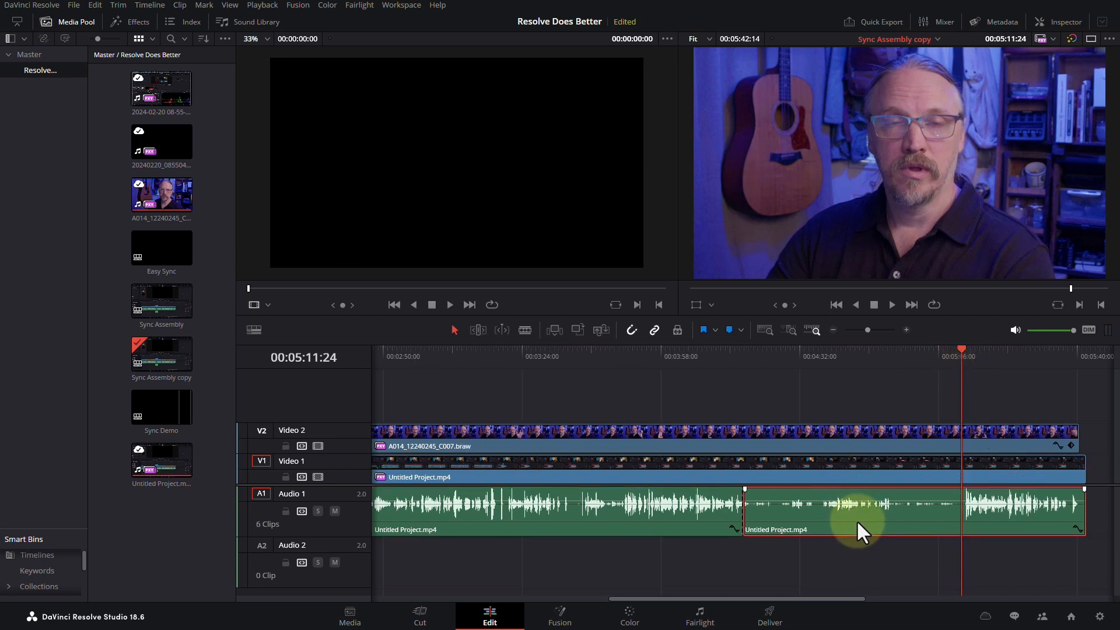
drag(846, 502, 846, 501)
- Replay the raised audio from about 00:04:39 and split the Audio 1 segment at 00:04:36:15
click(830, 359)
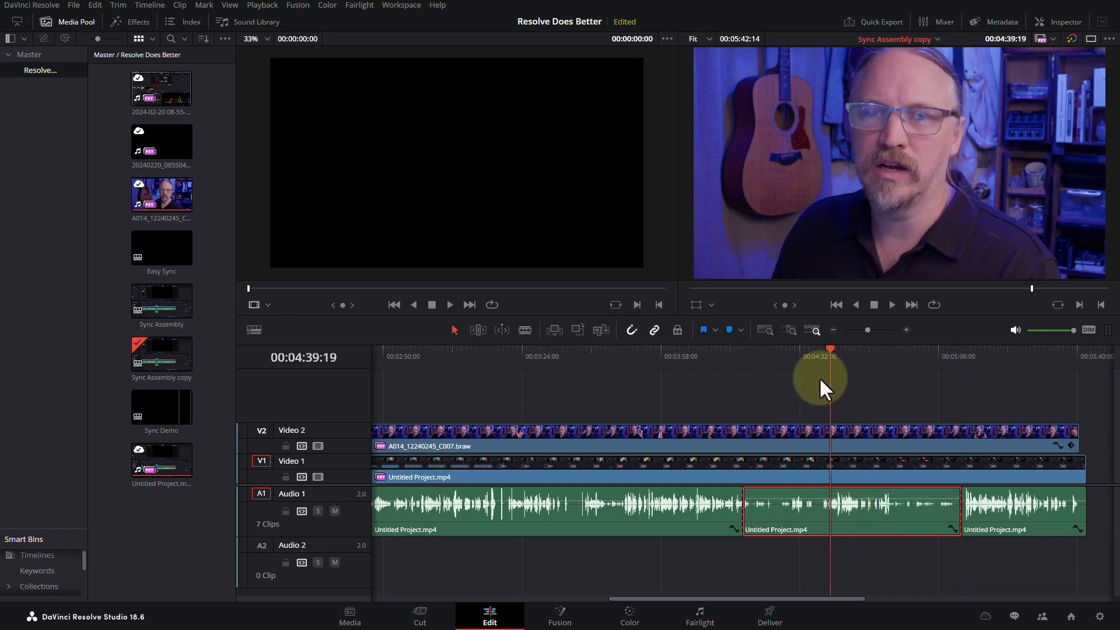
key(space)
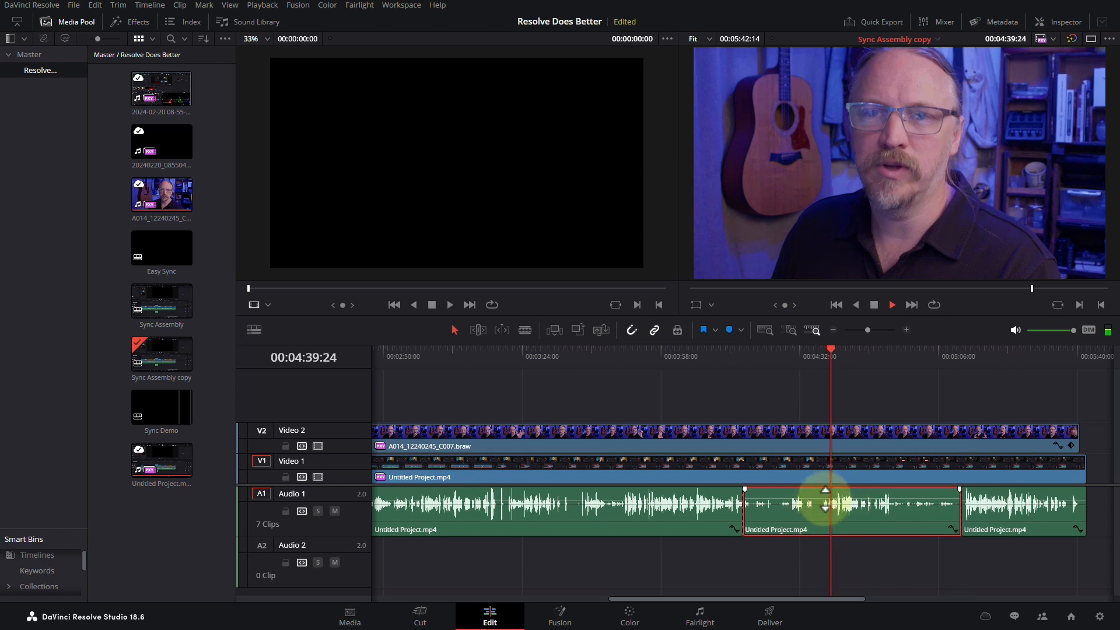
click(818, 356)
drag(817, 352, 813, 458)
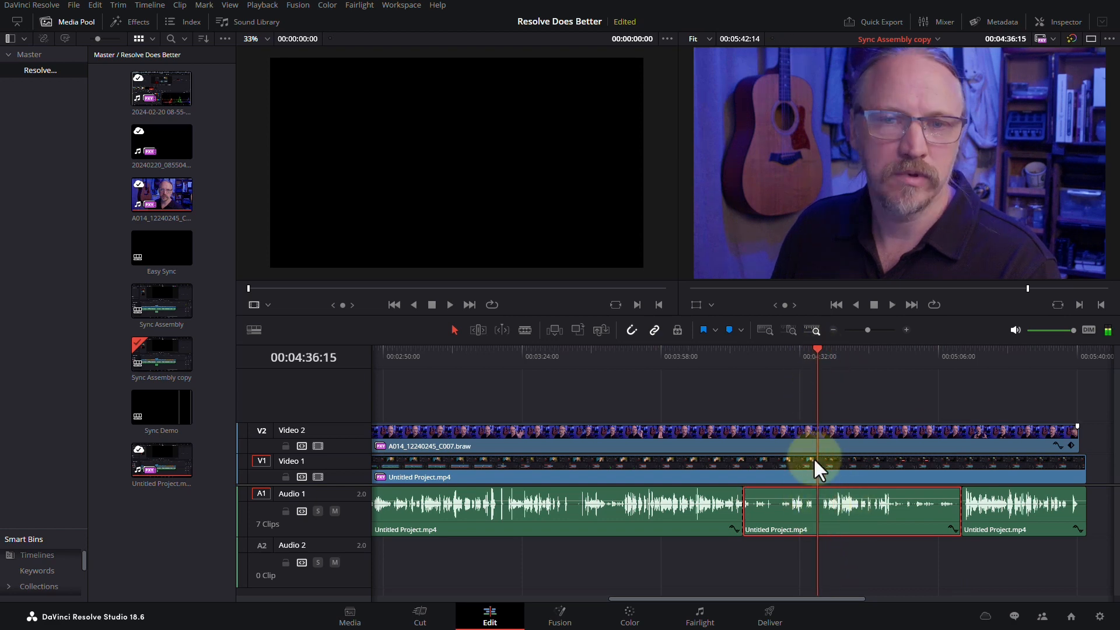
key(ctrl+b)
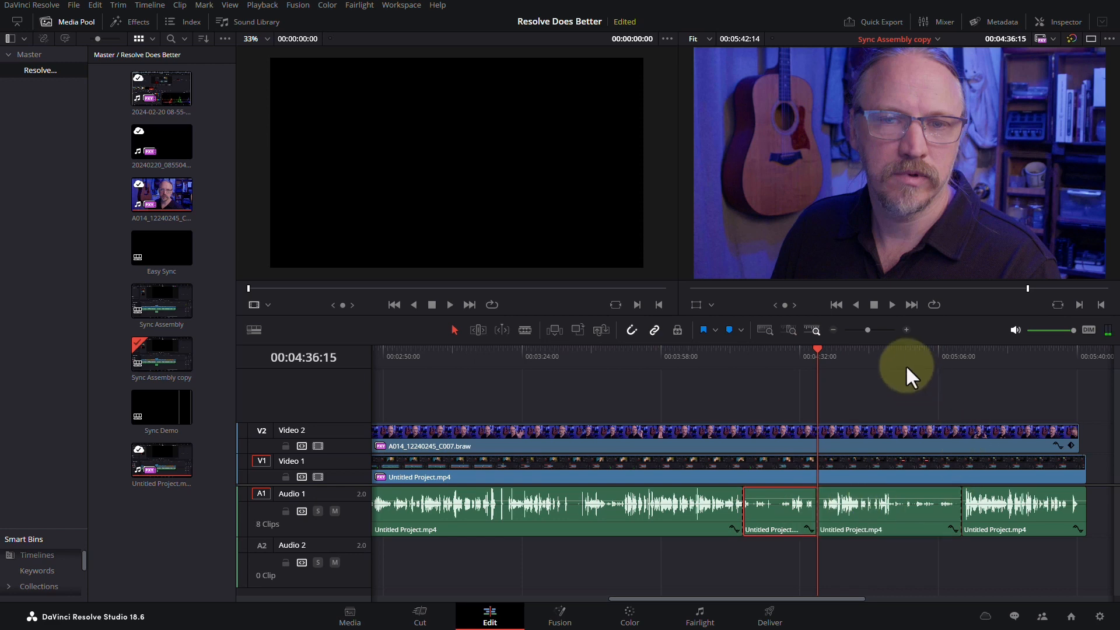
- Locate where the speech ends near 00:04:54 and split the Audio 1 segment at 00:04:53:25
click(894, 356)
key(space)
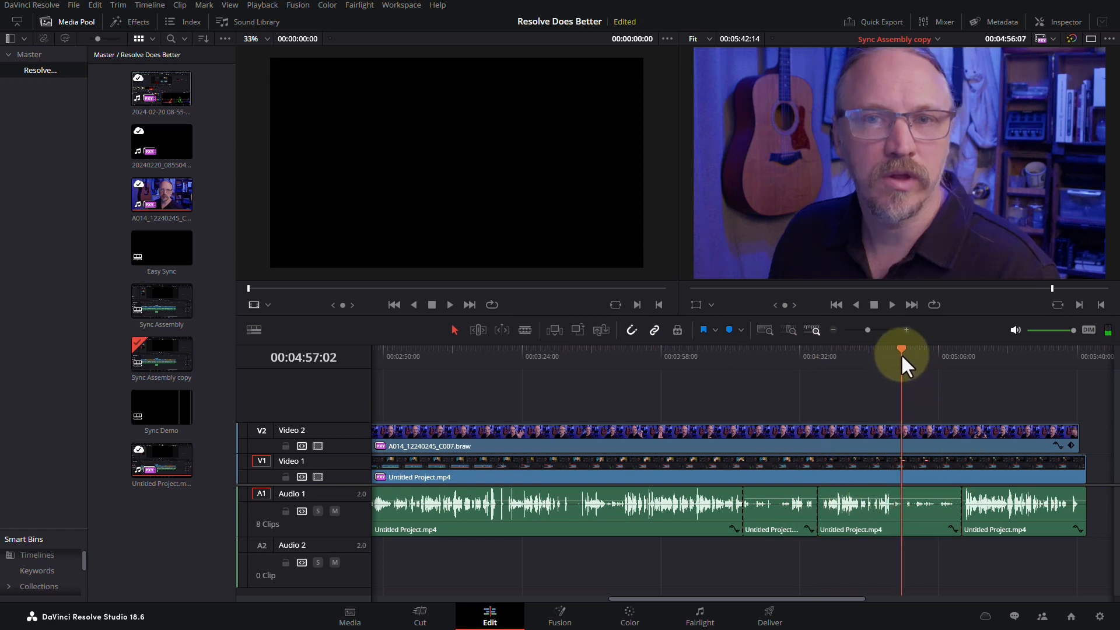
drag(901, 353, 884, 349)
key(space)
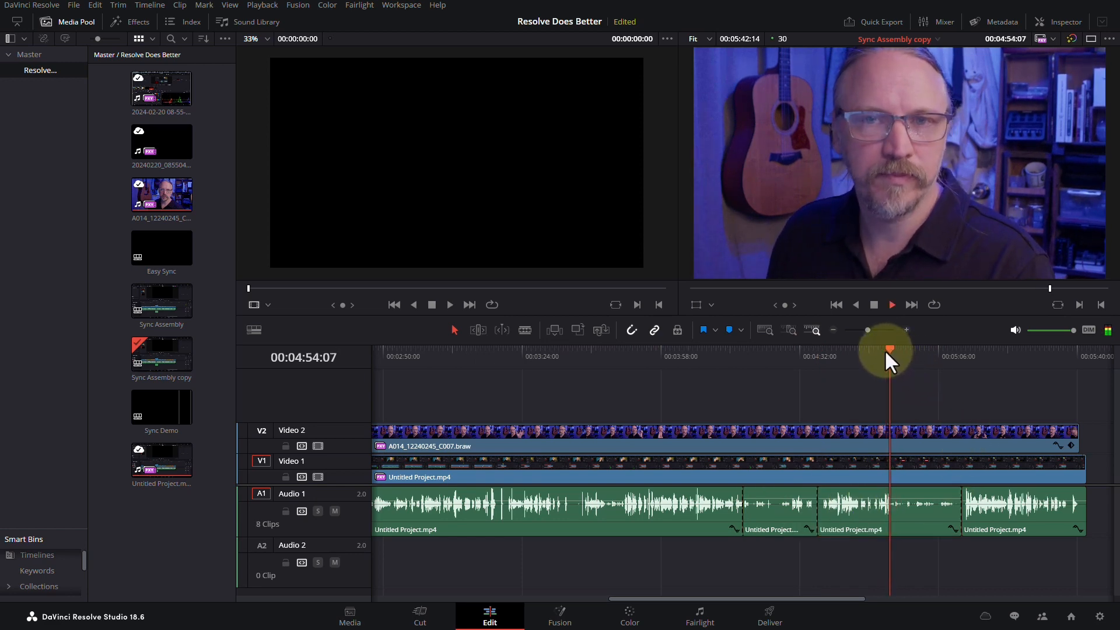
key(ctrl+equal)
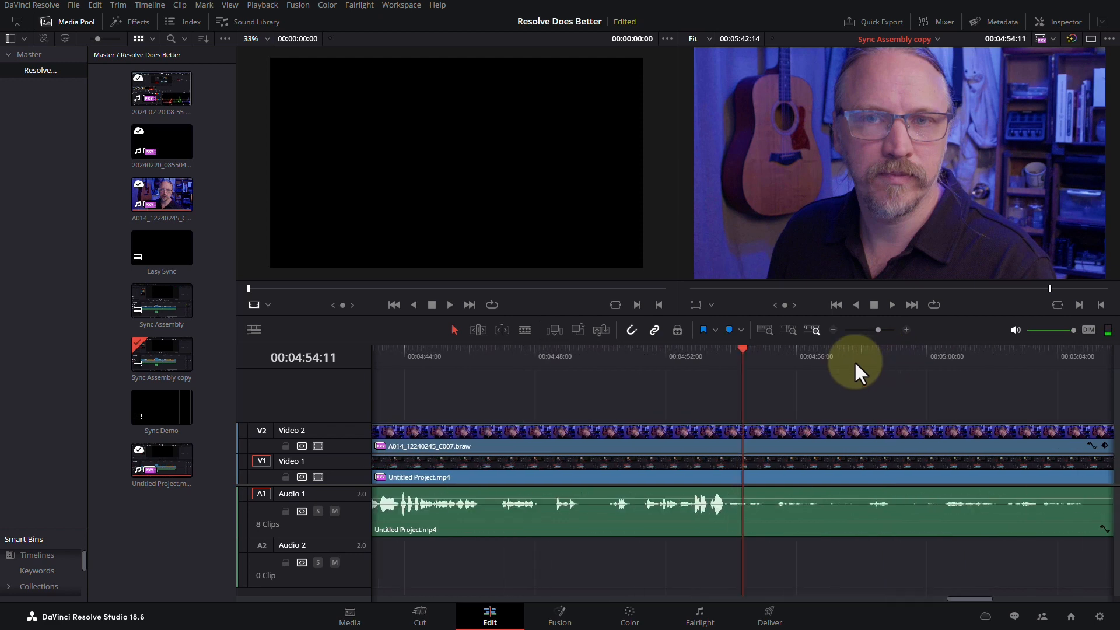
drag(740, 350, 726, 349)
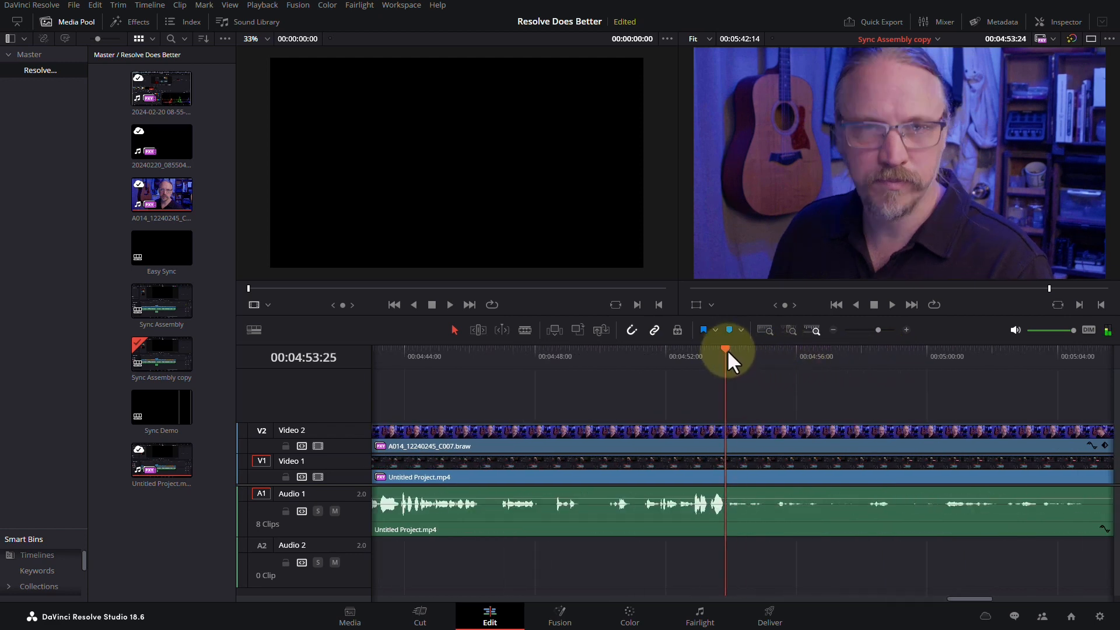
click(810, 527)
key(ctrl+b)
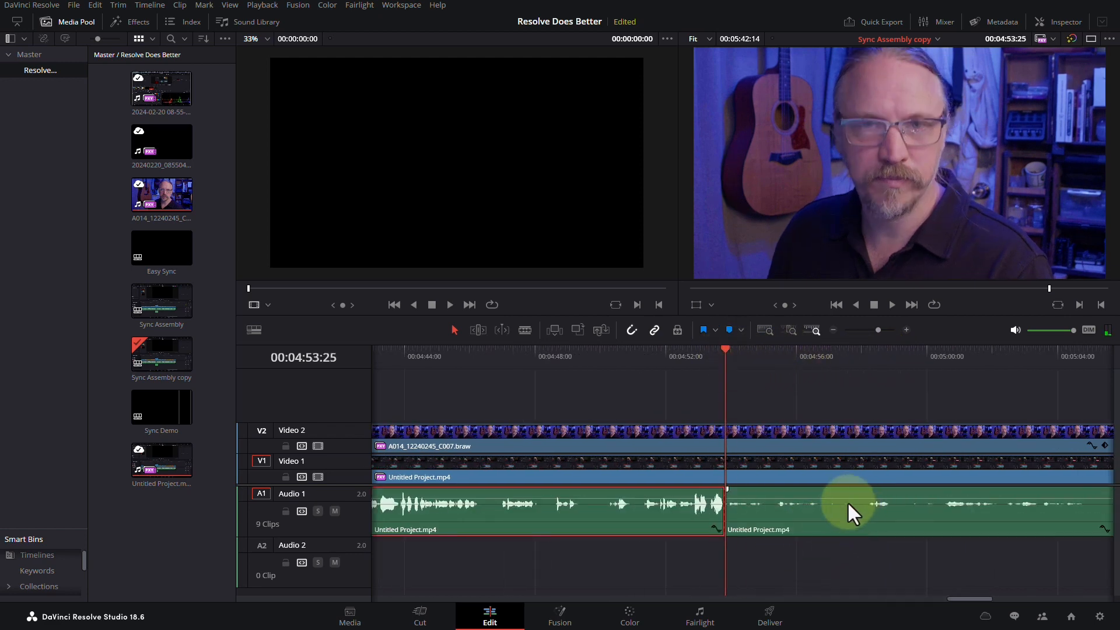
- Raise the volume of the quiet Audio 1 segments after 00:04:53:25 and before 00:04:36:15, and move the playhead back for playback
drag(848, 499, 846, 487)
drag(966, 595, 896, 596)
drag(904, 500, 904, 488)
click(565, 351)
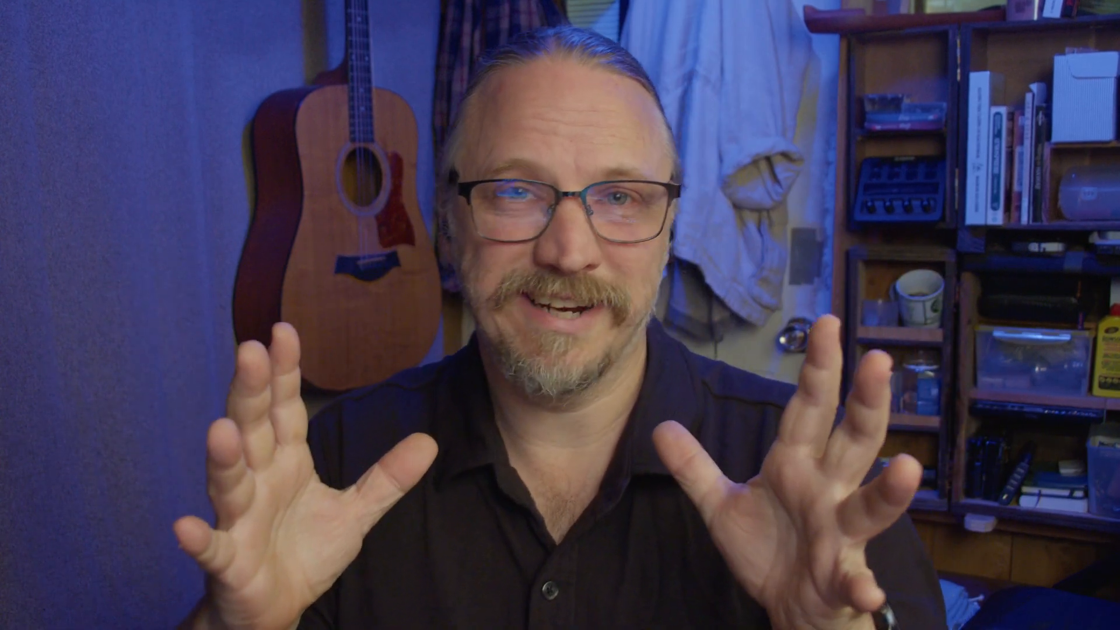